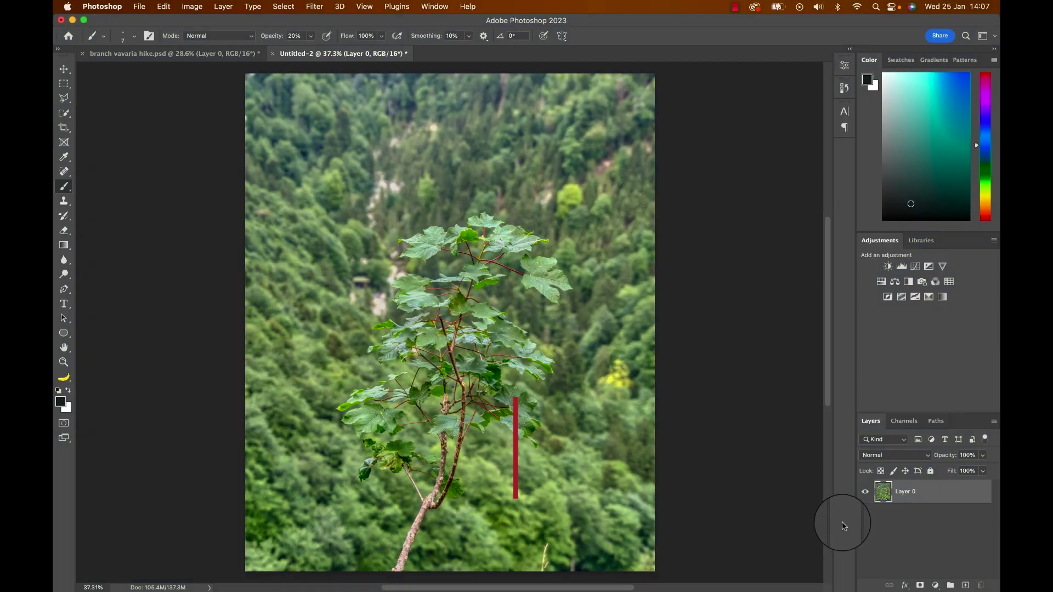
- Duplicate the forest photo Layer 0 into Layer 0 copy
key(ctrl+j)
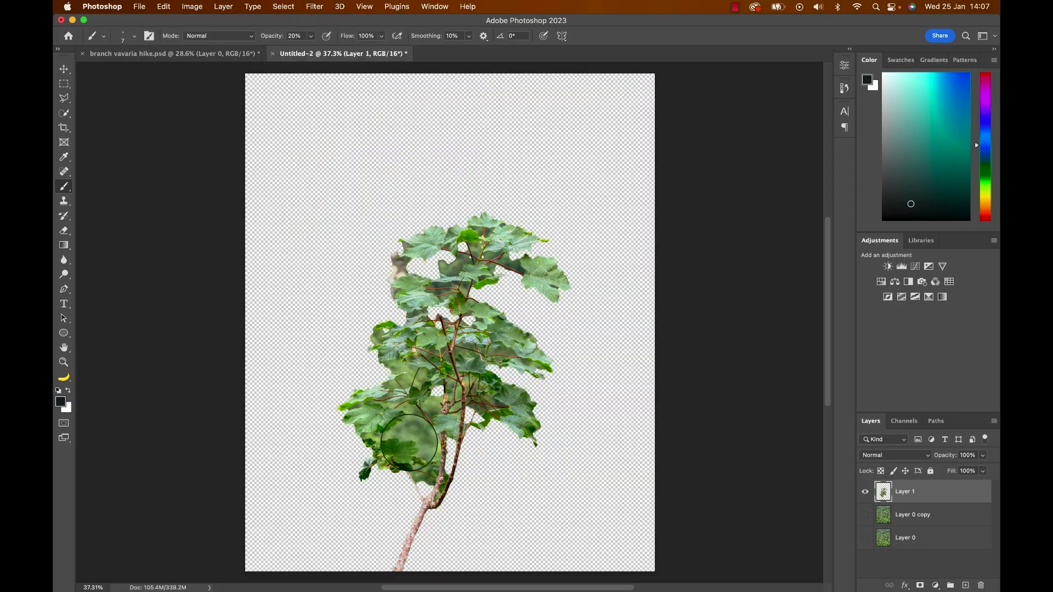
scroll(409, 443, up, 10)
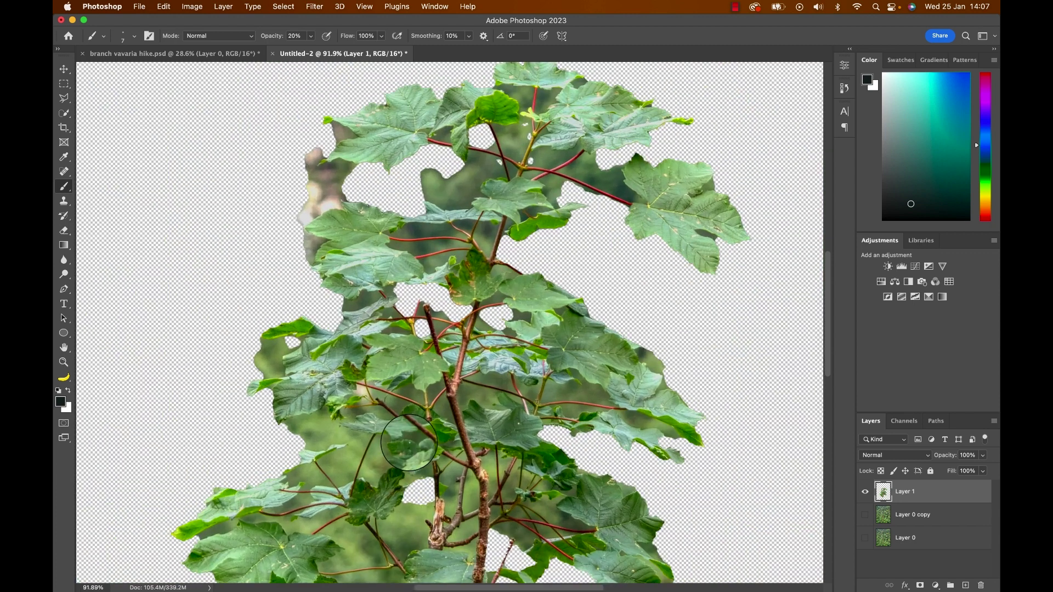
scroll(409, 443, down, 5)
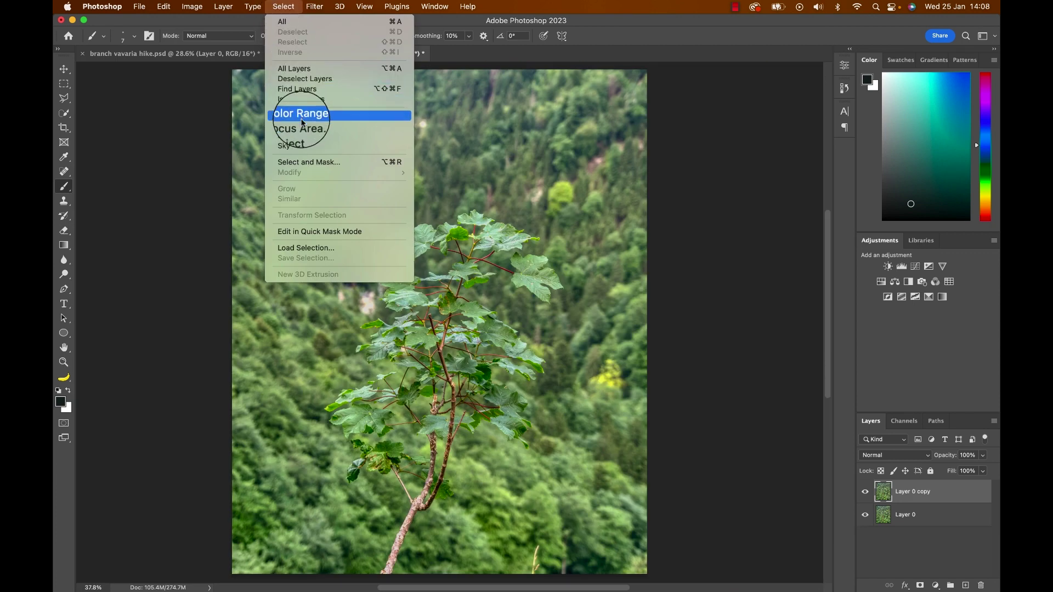
- Run Focus Area on the branch, subtract background gaps, and output a masked Layer 1
click(302, 126)
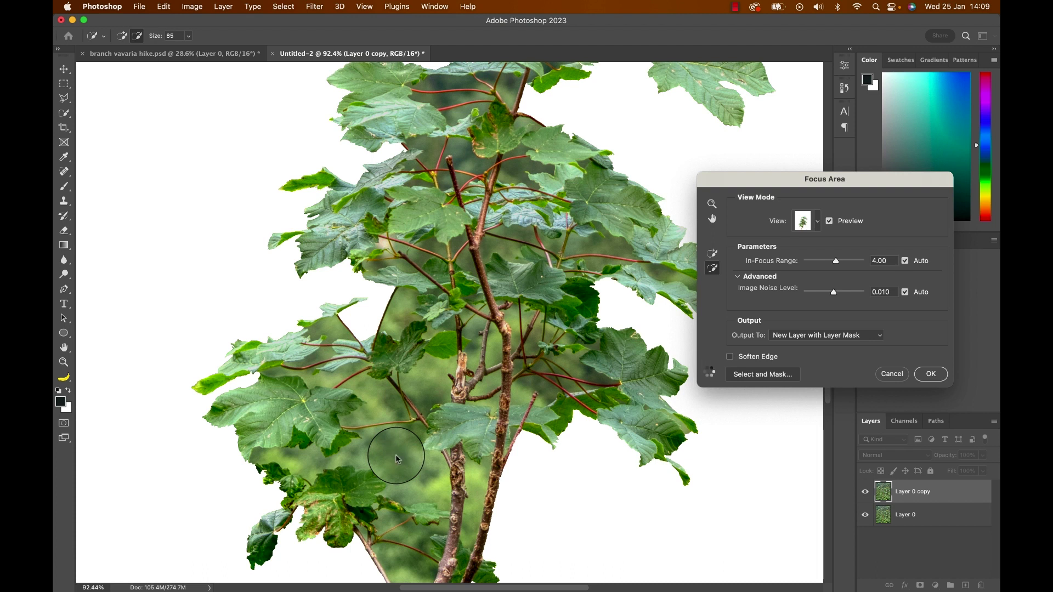
mouse_move(396, 459)
mouse_down()
mouse_move(402, 568)
mouse_move(431, 350)
mouse_move(521, 391)
mouse_move(565, 378)
mouse_up()
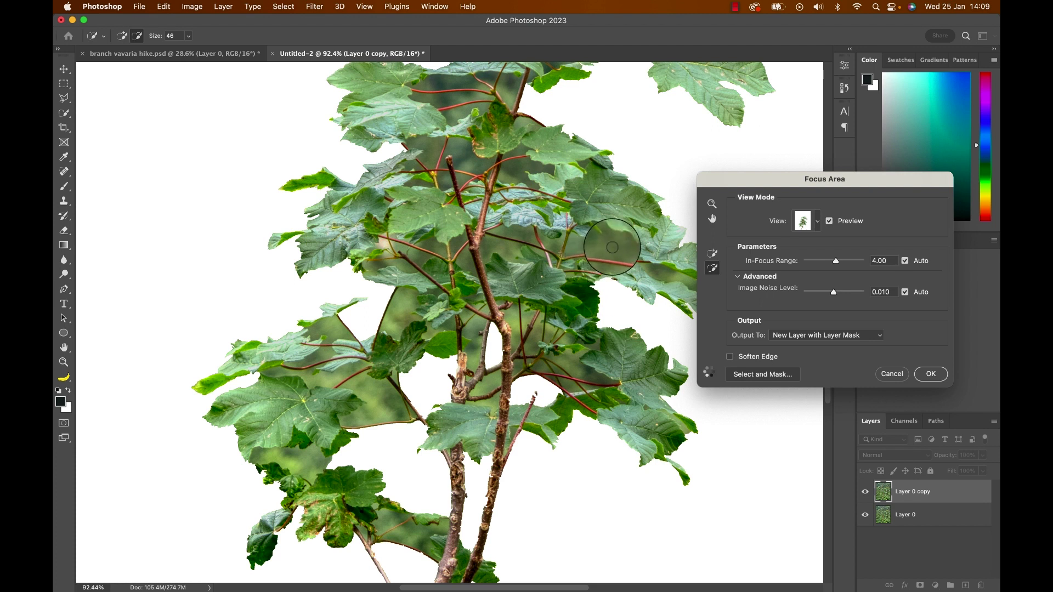
click(612, 247)
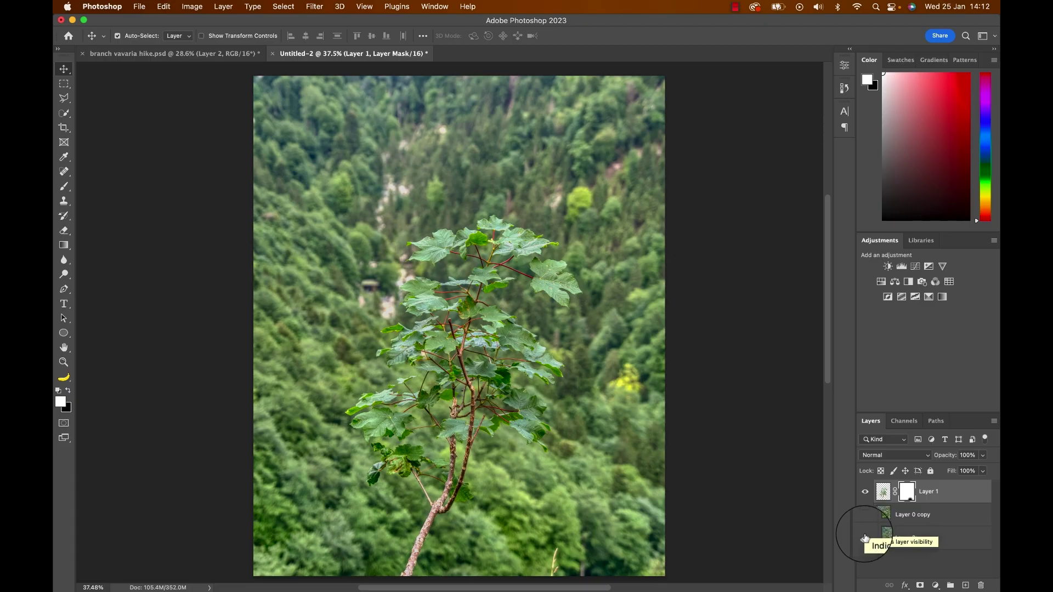
- Hide Layer 0 and move Layer 0 copy 2 to the top with an inverted black mask
click(866, 538)
scroll(379, 362, up, 10)
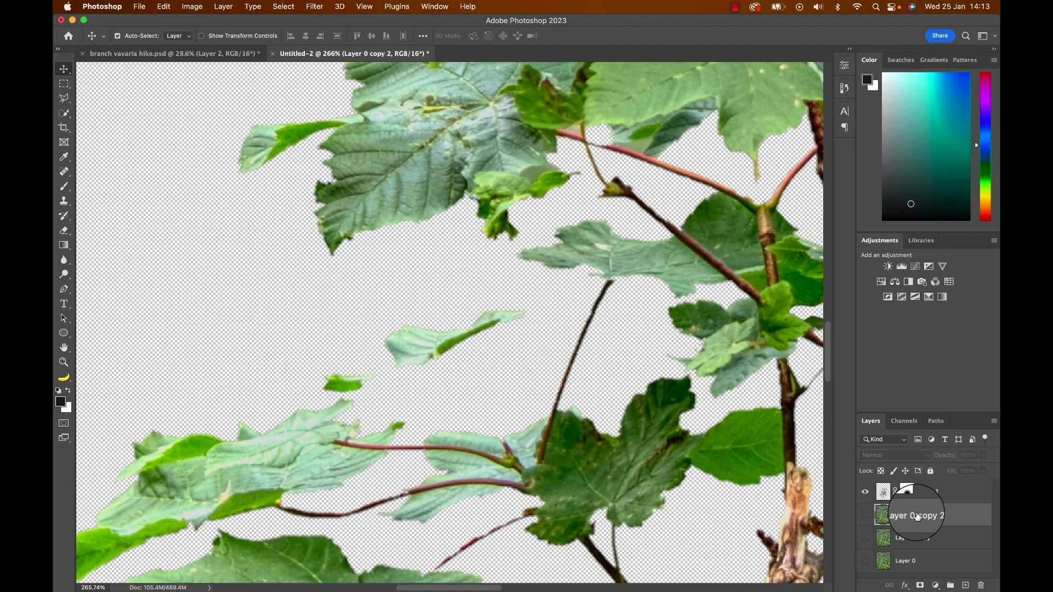
drag(918, 517, 918, 488)
click(921, 585)
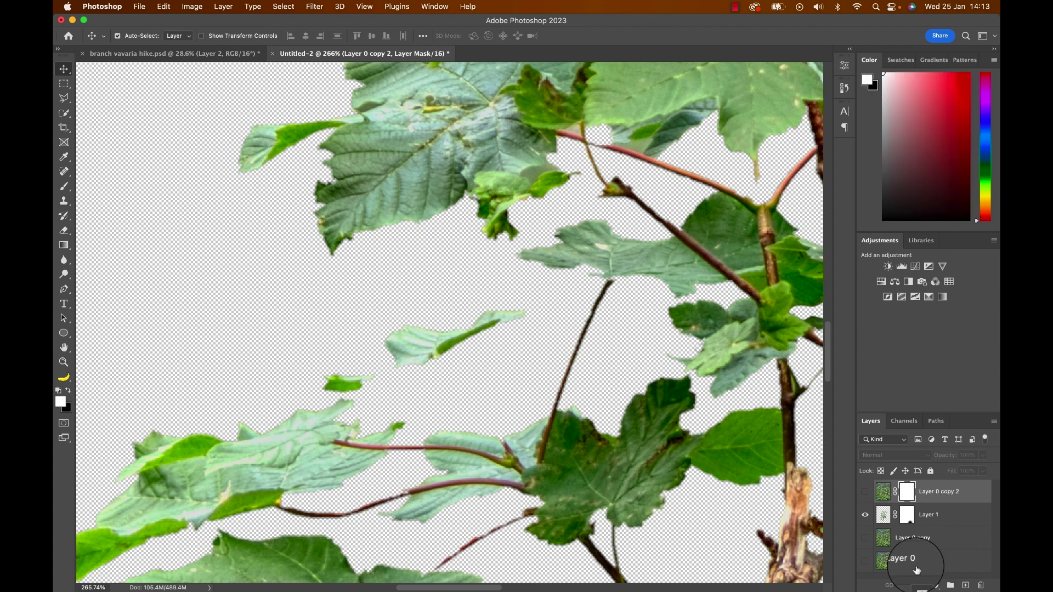
click(870, 493)
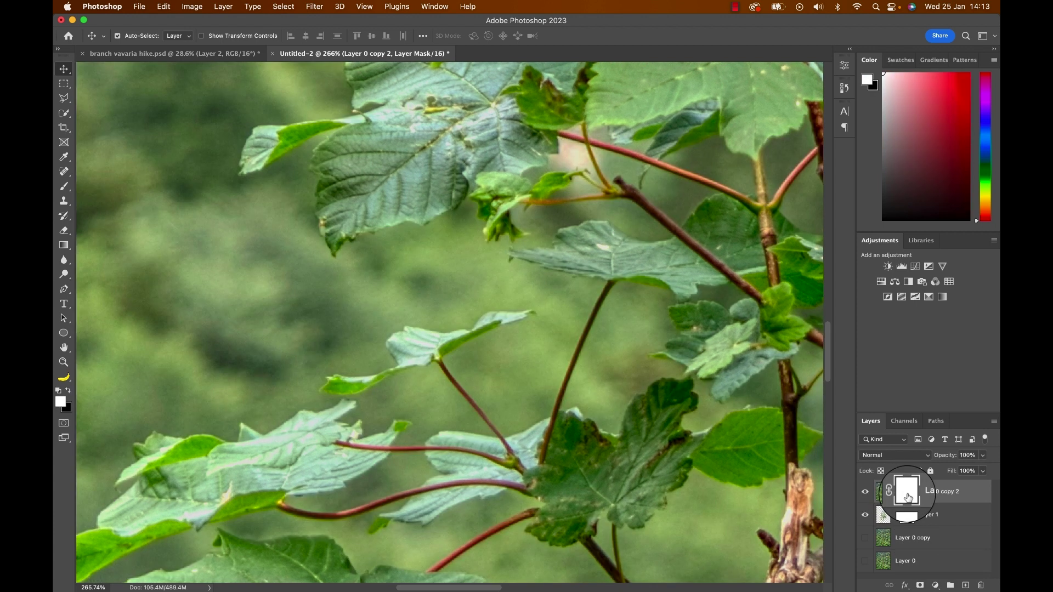
key(super+i)
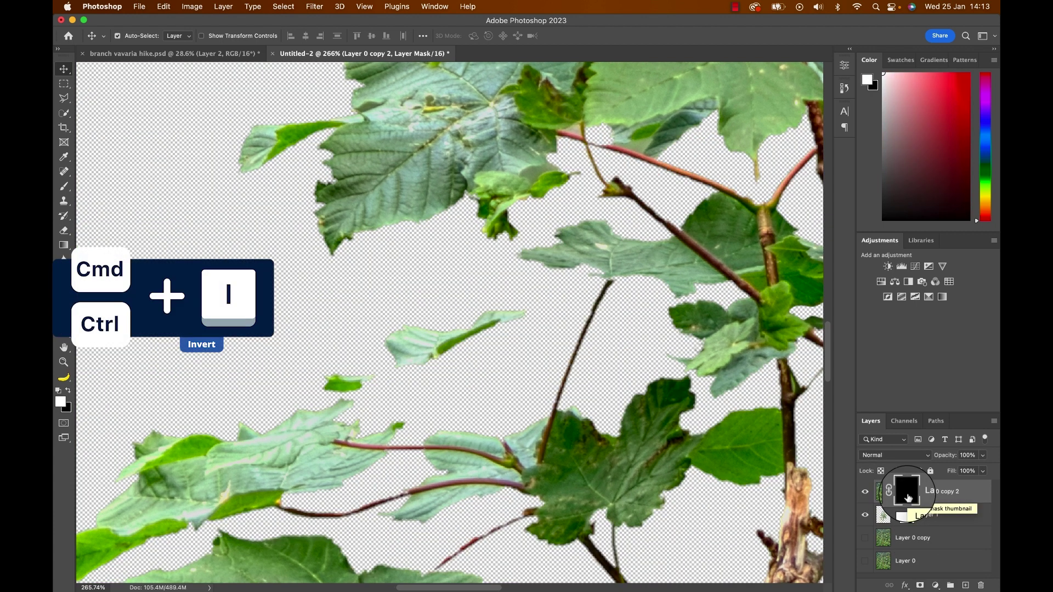
- Show Layer 0 copy and fade it to about half opacity
click(882, 537)
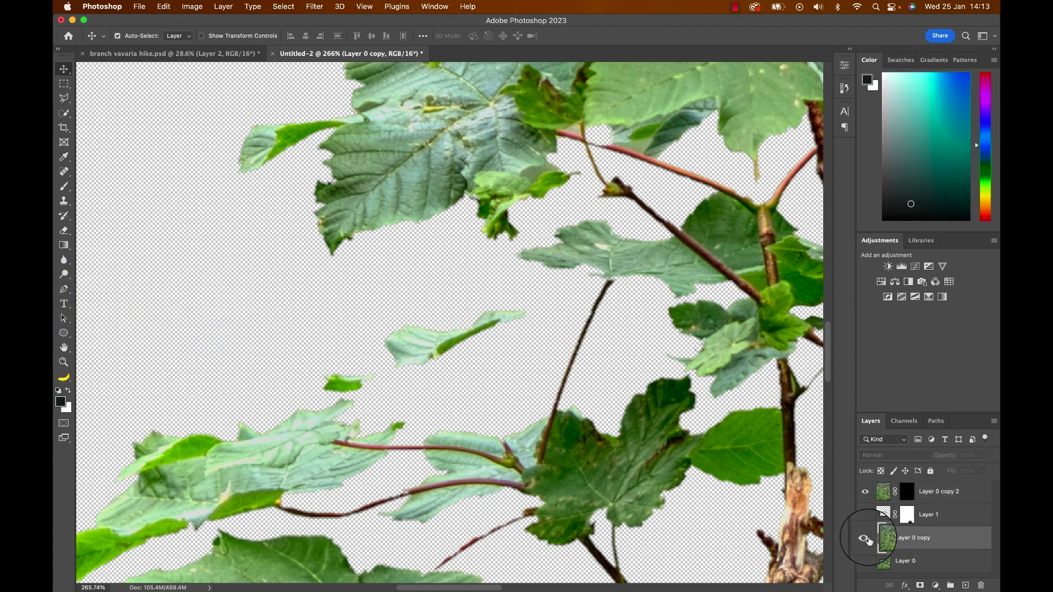
click(866, 539)
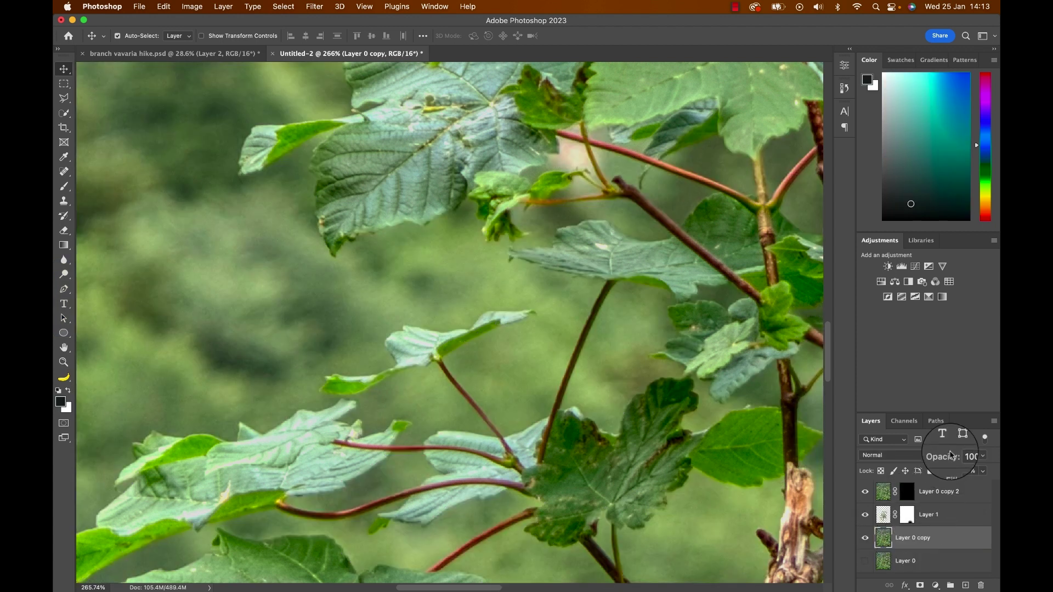
drag(951, 458, 920, 458)
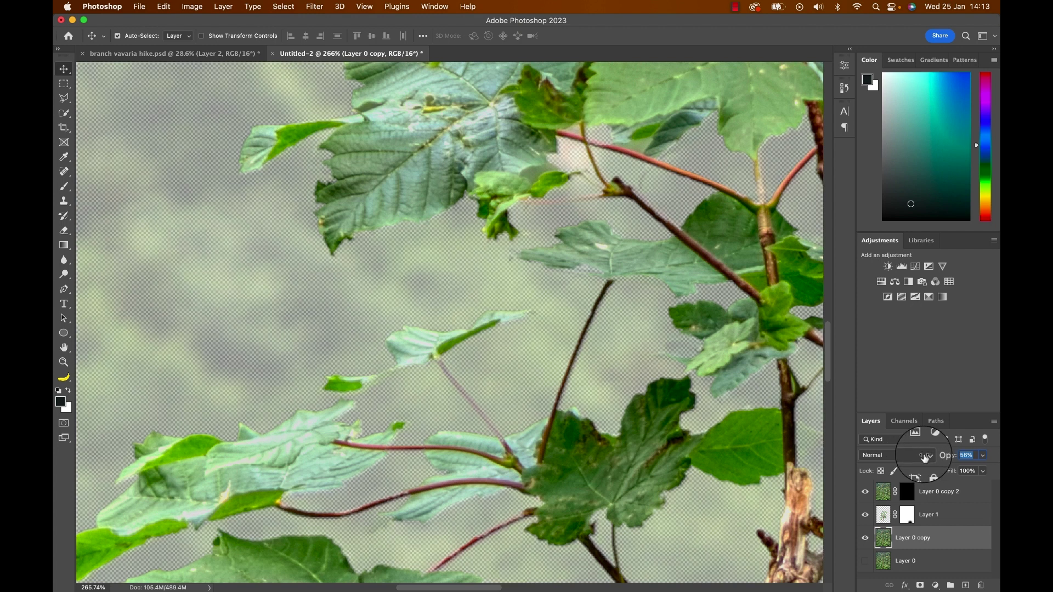
click(907, 492)
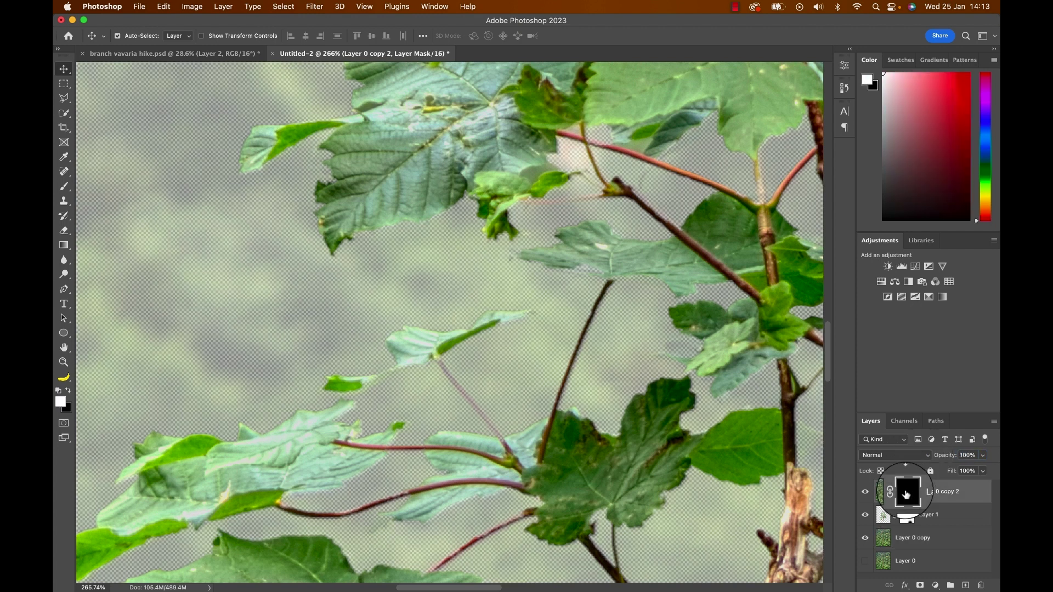
scroll(530, 410, up, 1)
scroll(529, 411, up, 4)
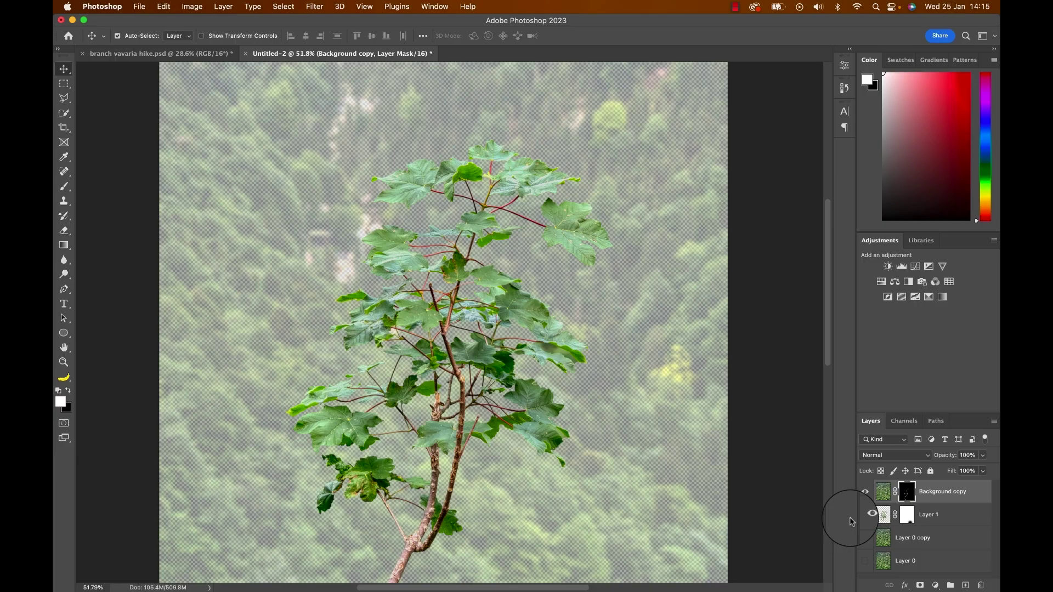
- Hide the blurred background and stamp the visible branch into a new Layer 2
click(866, 538)
click(866, 515)
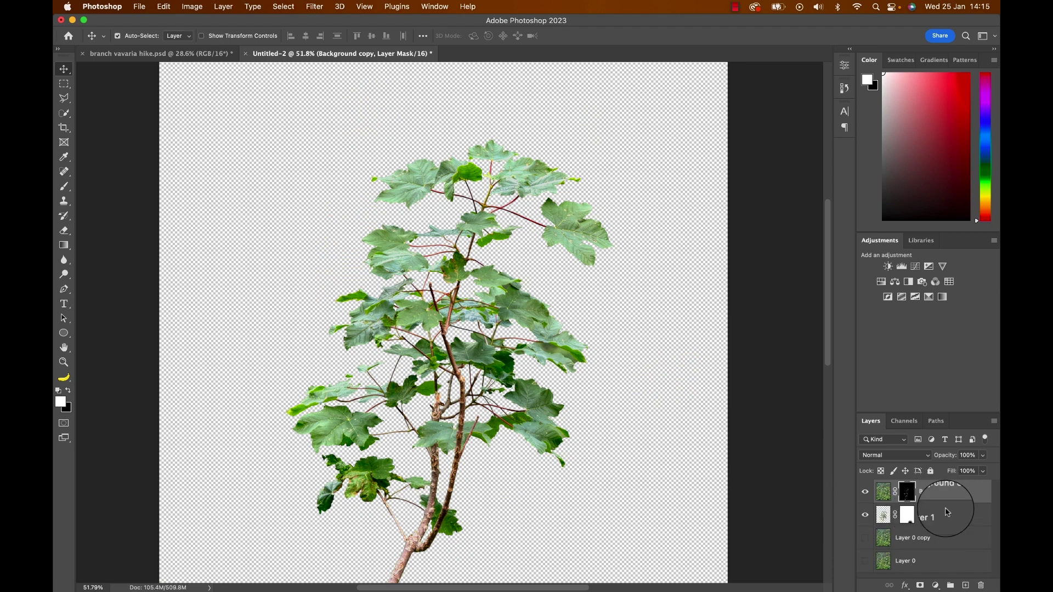
shift+click(947, 515)
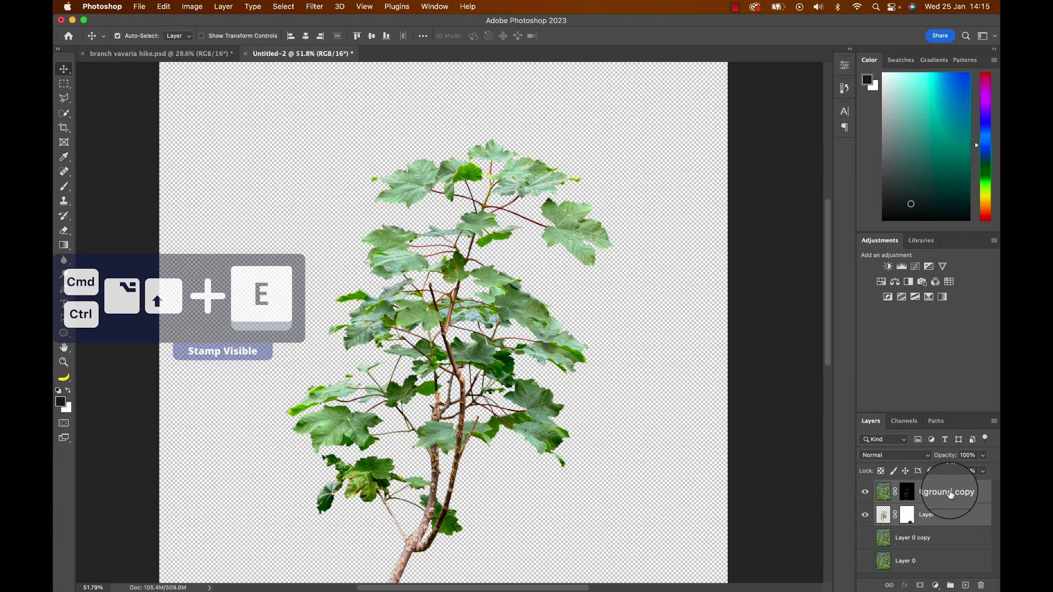
click(950, 493)
key(super+alt+shift+e)
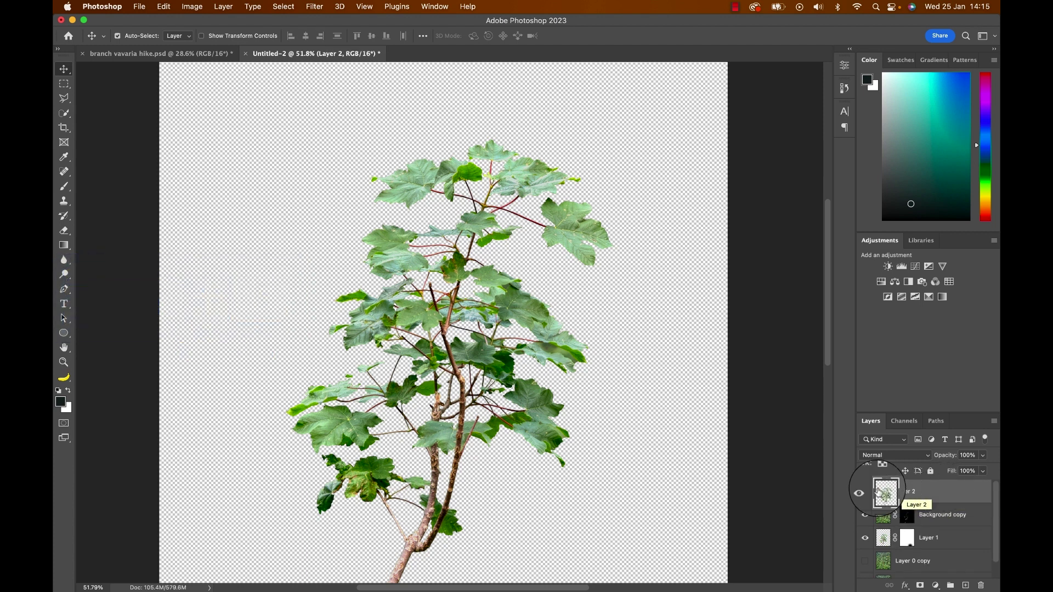
- Group Background copy and Layer 1 into a group named Old Tree
click(958, 516)
shift+click(959, 539)
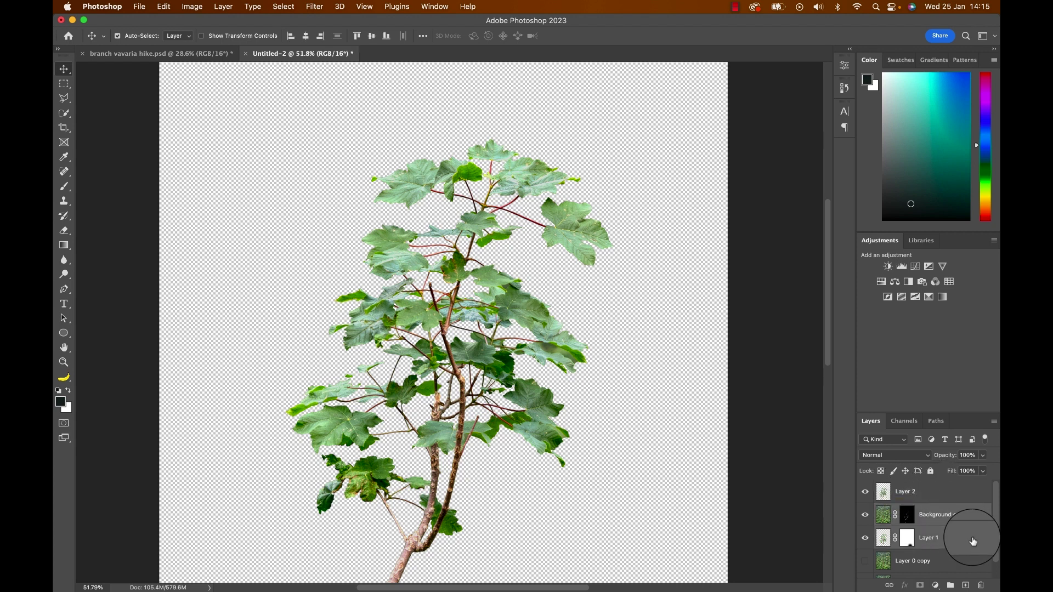
key(super+g)
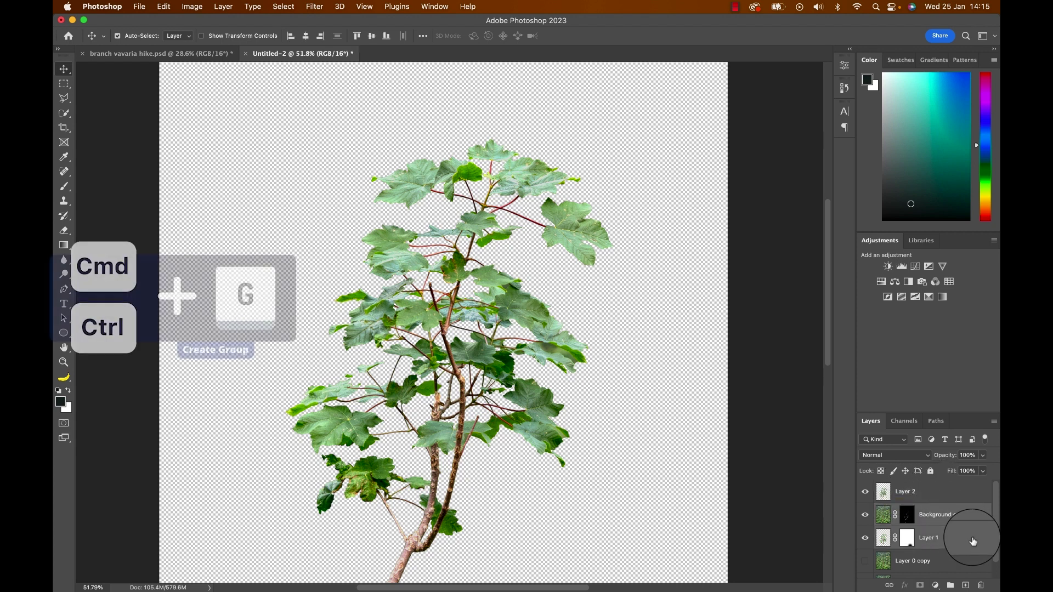
double_click(907, 510)
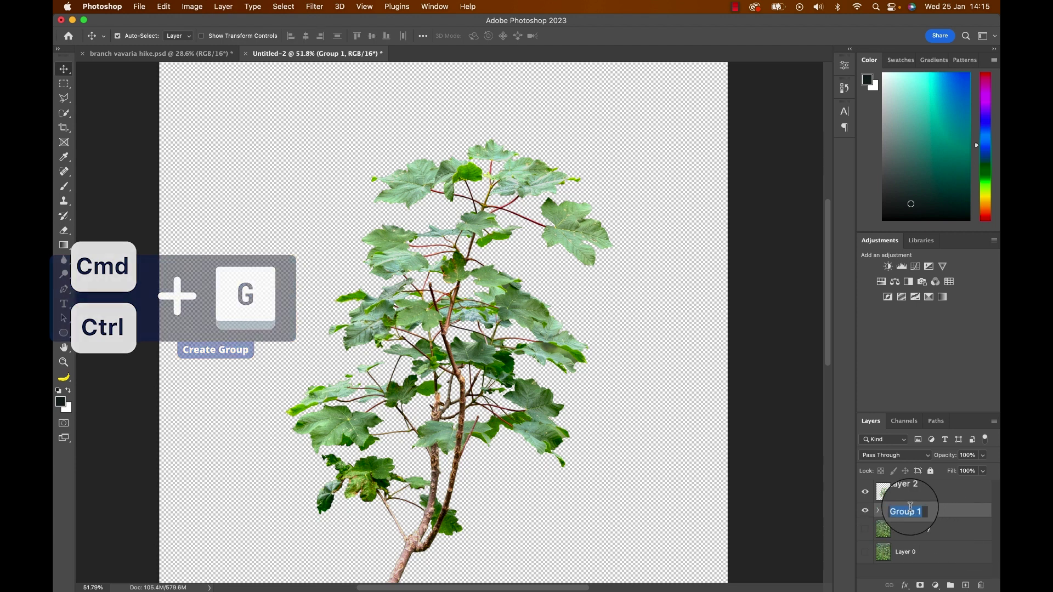
text(Old Tre)
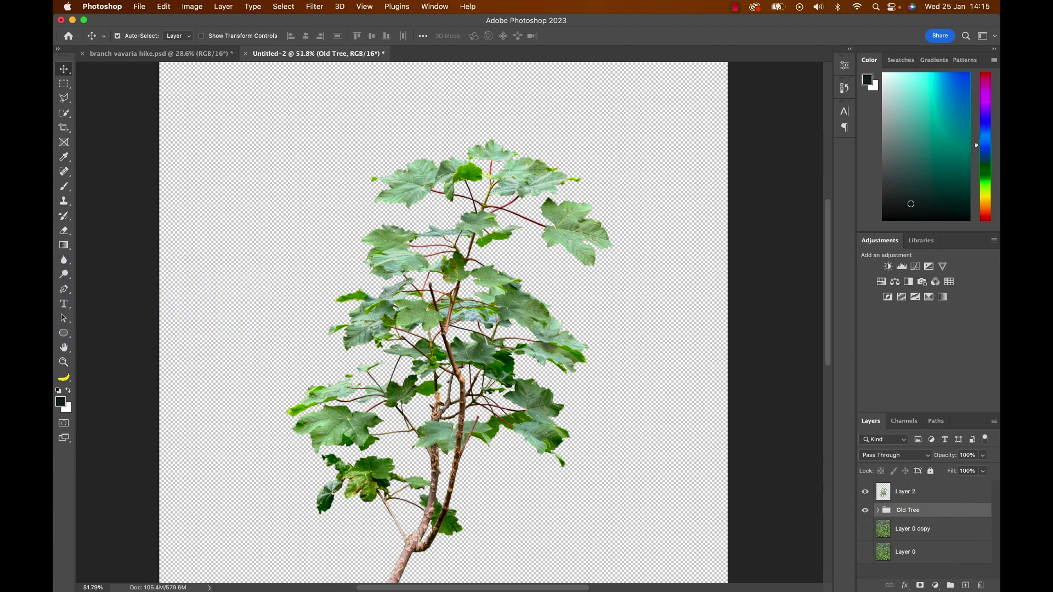
click(939, 492)
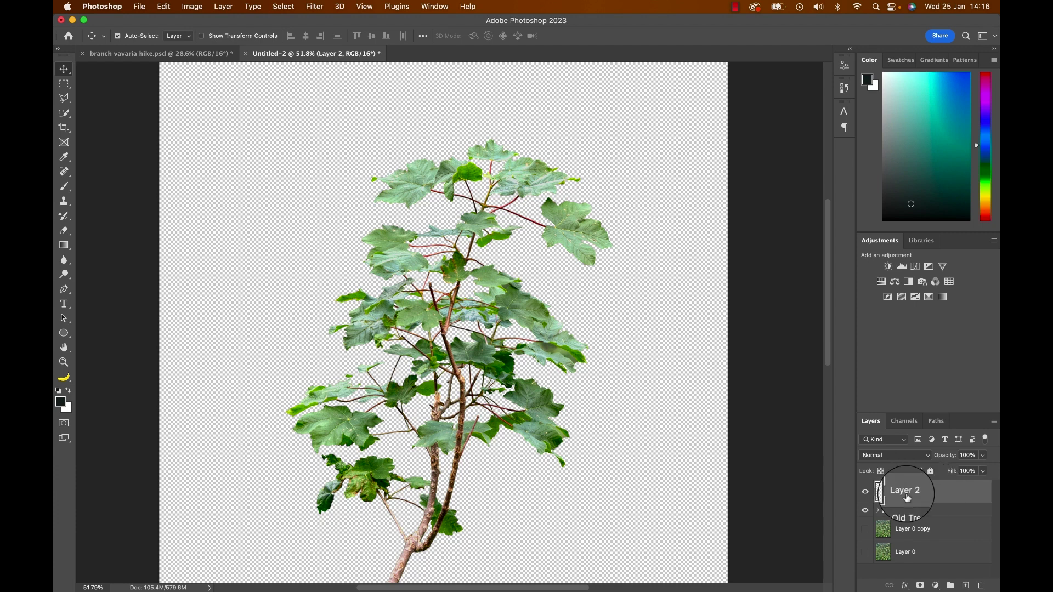
click(866, 493)
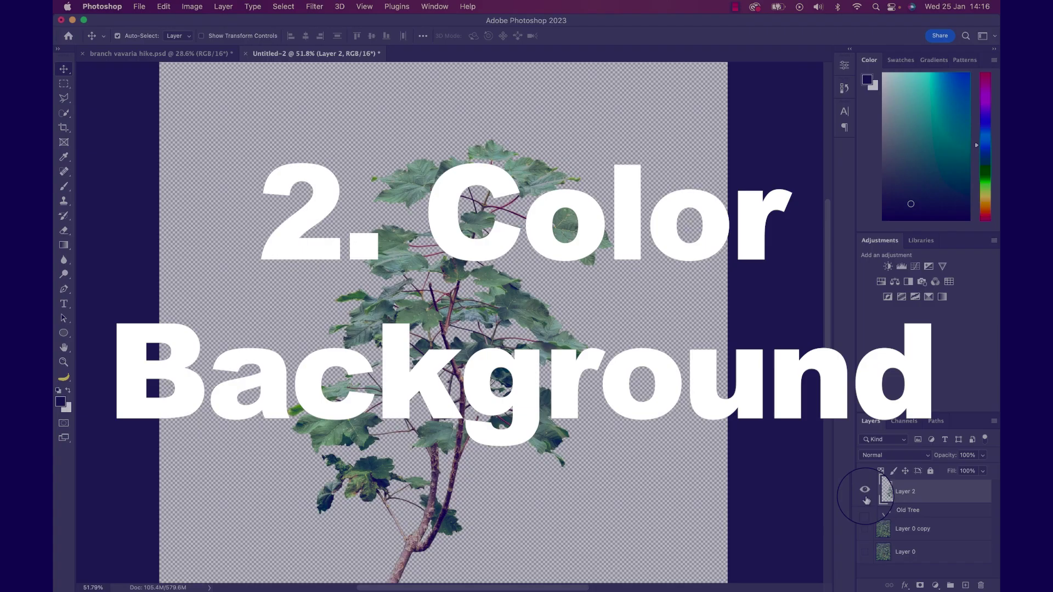
- Hide Layer 2 and show Layer 0 copy at 100% opacity
click(866, 496)
click(867, 495)
click(866, 495)
click(866, 496)
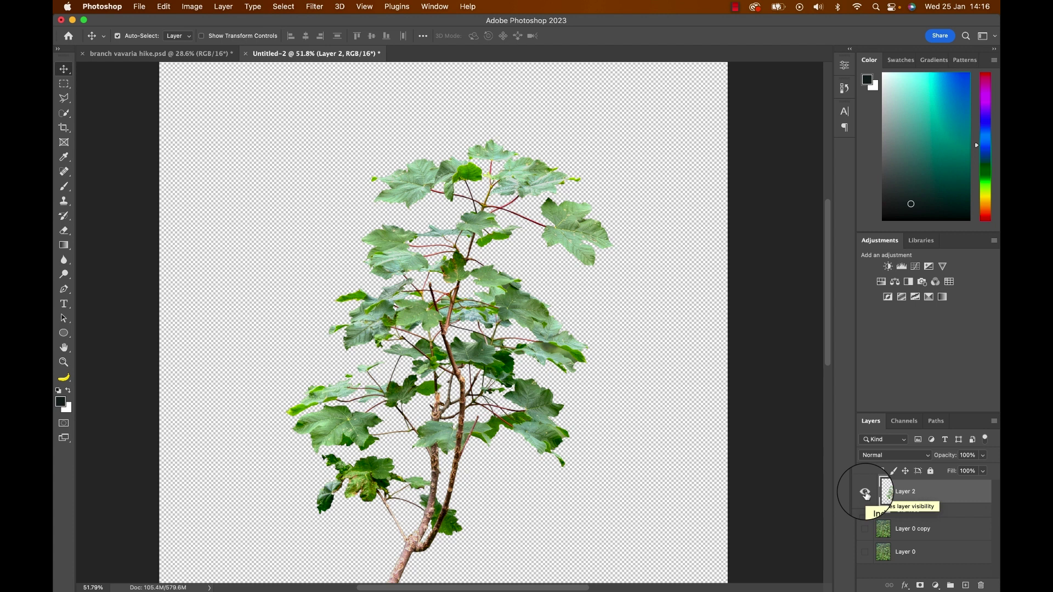
click(868, 495)
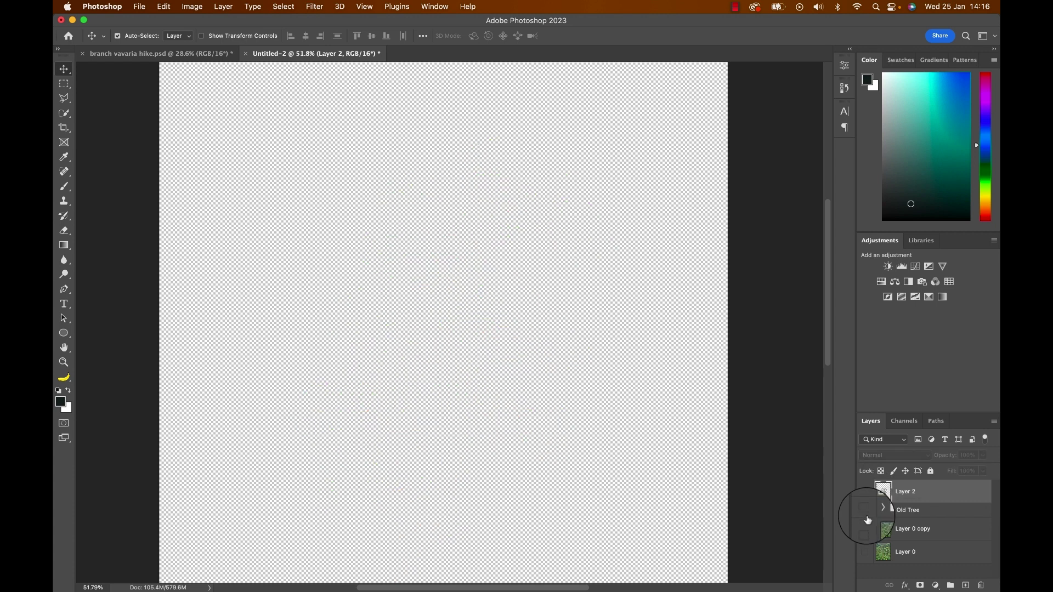
click(866, 528)
click(882, 530)
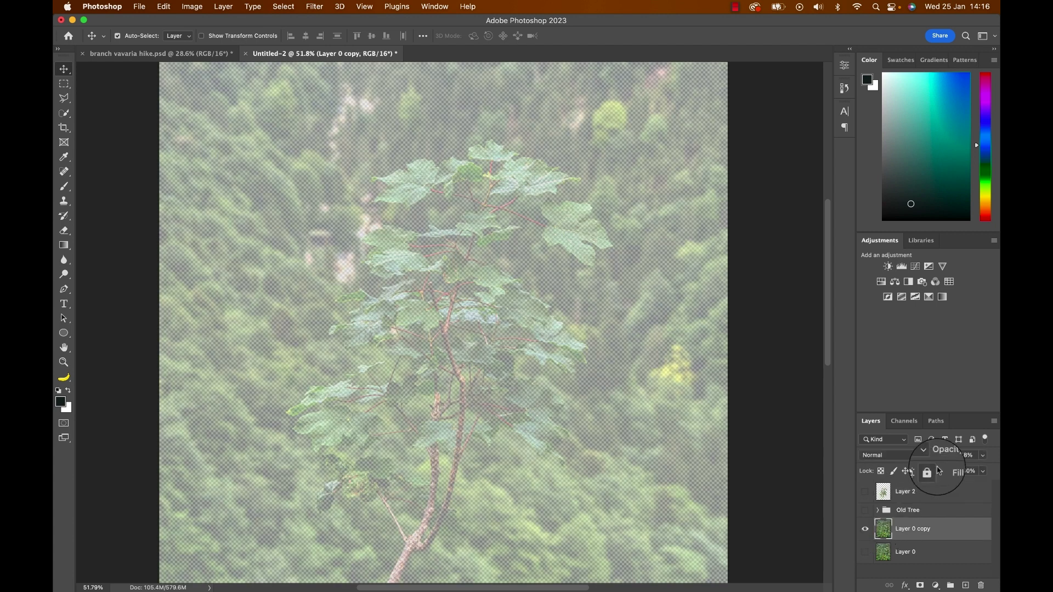
drag(939, 456, 966, 456)
- On a new layer, clone-stamp forest over the old tree's branch and trunk
key(super+alt+shift+n)
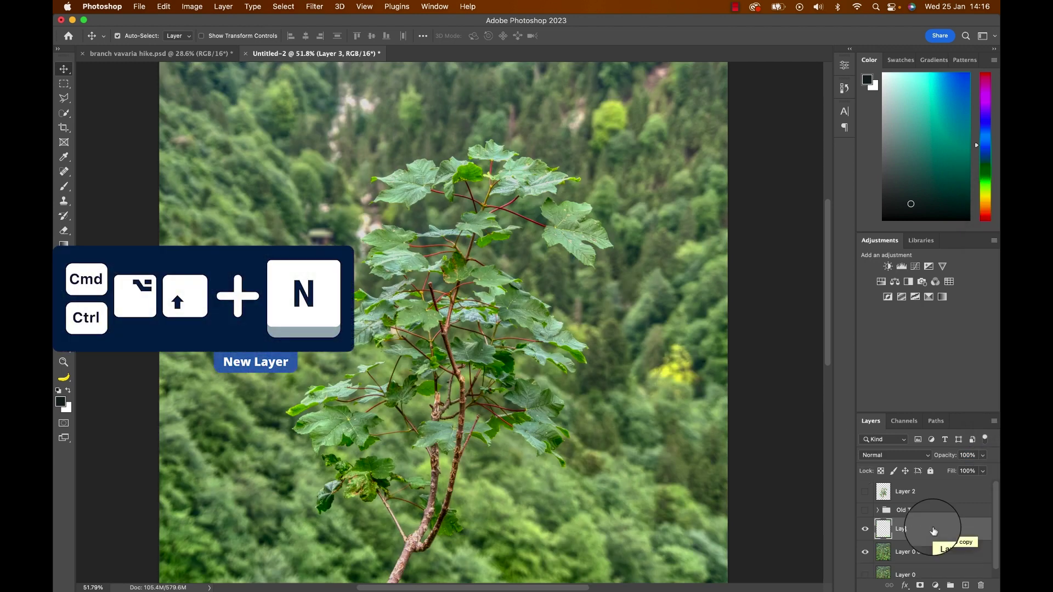
key(s)
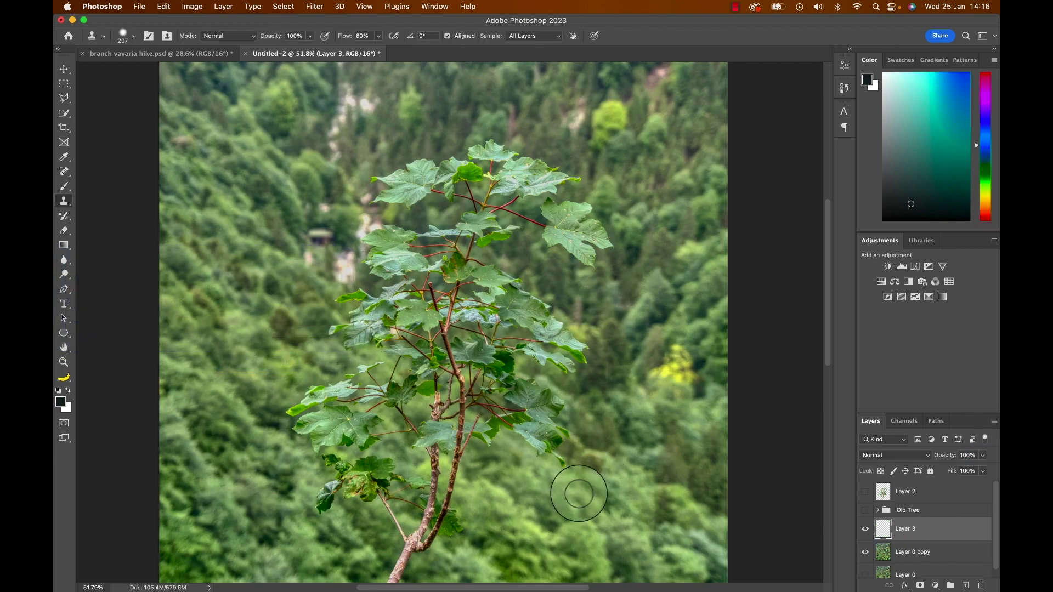
key(super+minus)
mouse_move(522, 470)
mouse_down()
mouse_move(388, 522)
mouse_move(378, 417)
mouse_move(430, 470)
mouse_move(511, 376)
mouse_move(439, 395)
mouse_move(384, 434)
mouse_move(522, 193)
mouse_move(349, 265)
mouse_move(524, 333)
mouse_move(514, 233)
mouse_move(424, 330)
mouse_up()
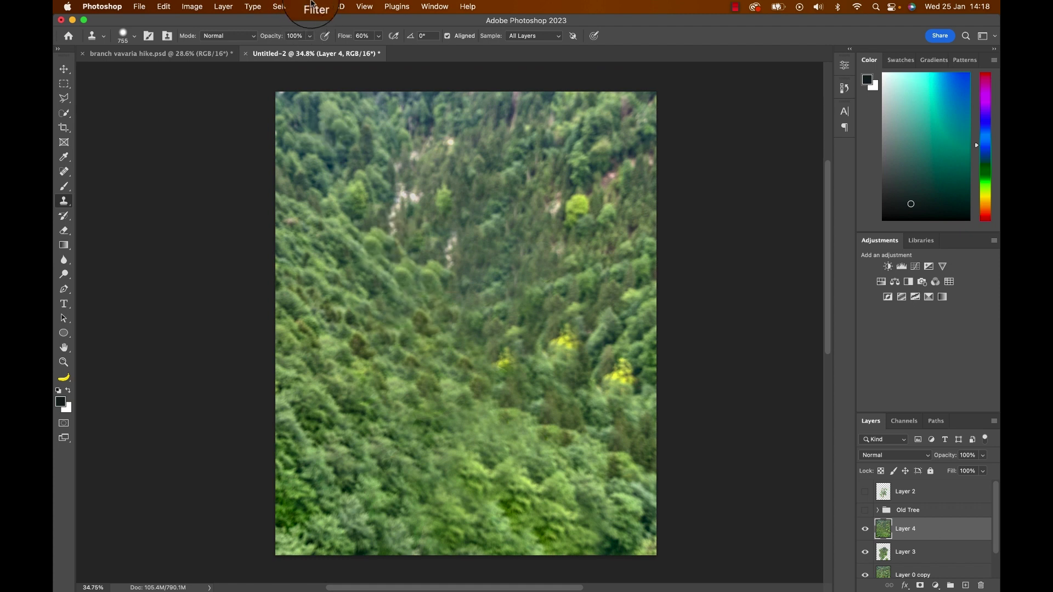
- In Camera Raw Filter, lower exposure, highlights, blacks and saturation of the forest
click(311, 6)
click(328, 90)
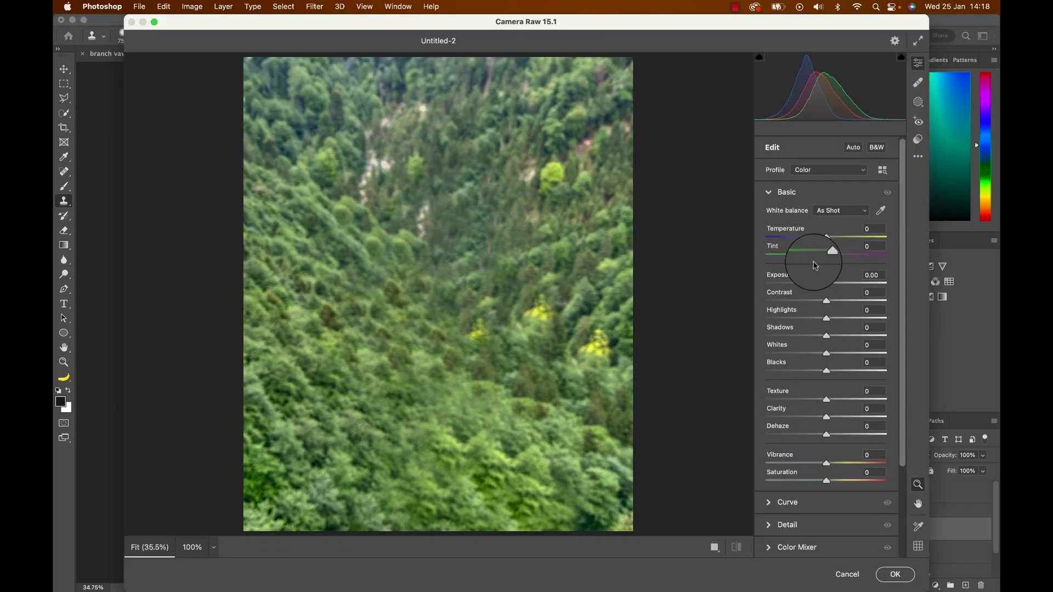
drag(823, 283, 792, 319)
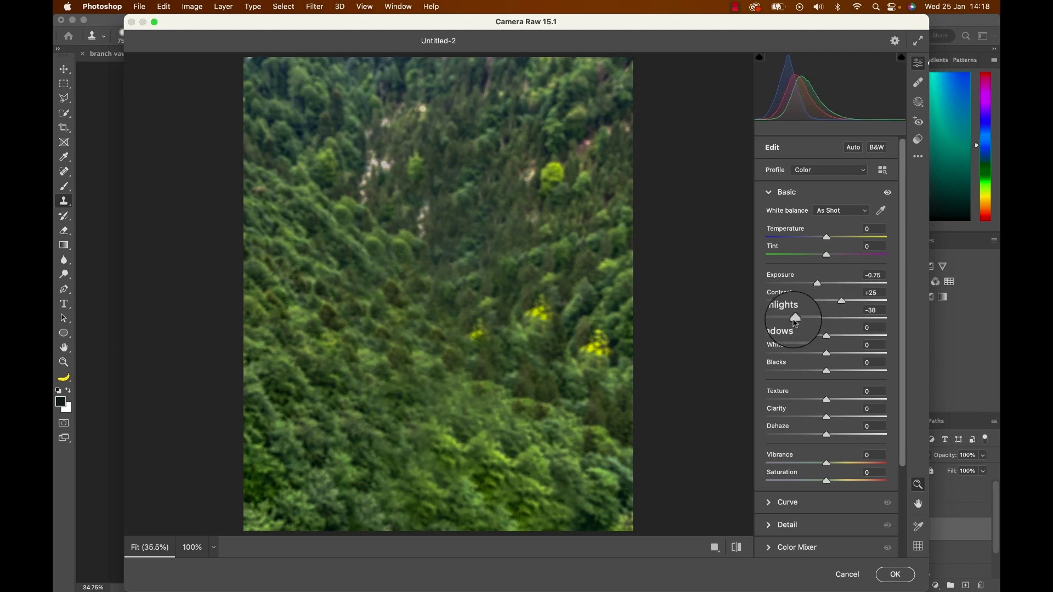
drag(829, 372, 811, 373)
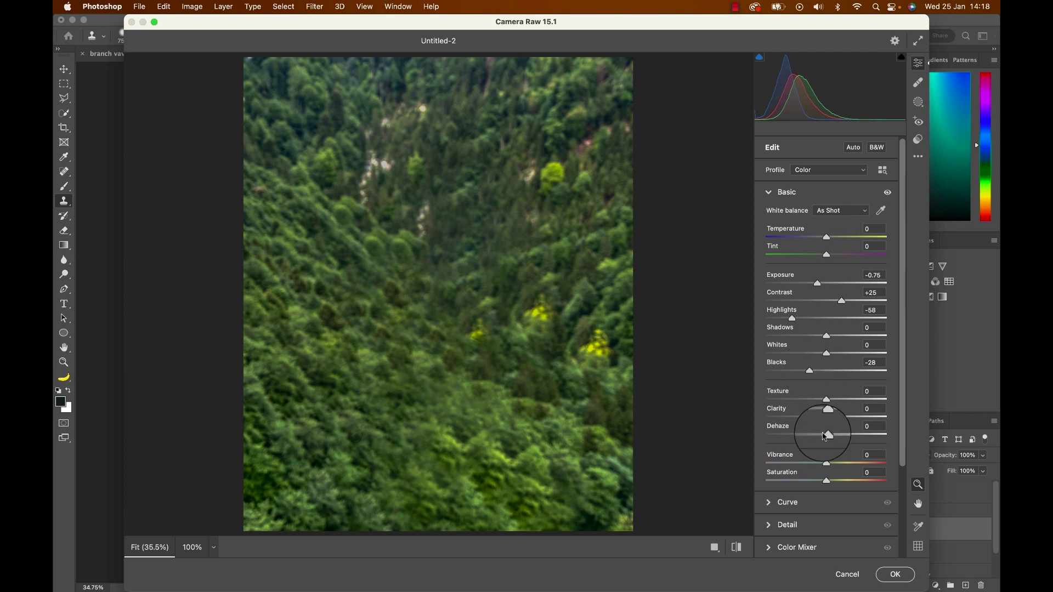
mouse_move(826, 481)
mouse_down()
mouse_move(814, 481)
mouse_move(823, 483)
mouse_up()
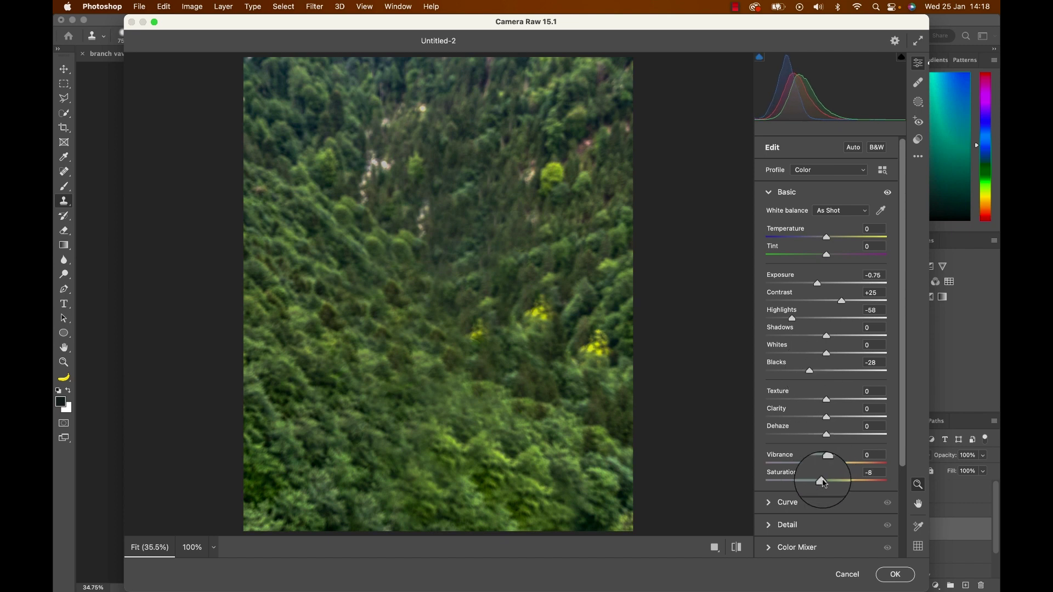
click(769, 192)
- In the HSL Color Mixer, shift the greens' hue toward teal, leaving blues at 0
click(768, 260)
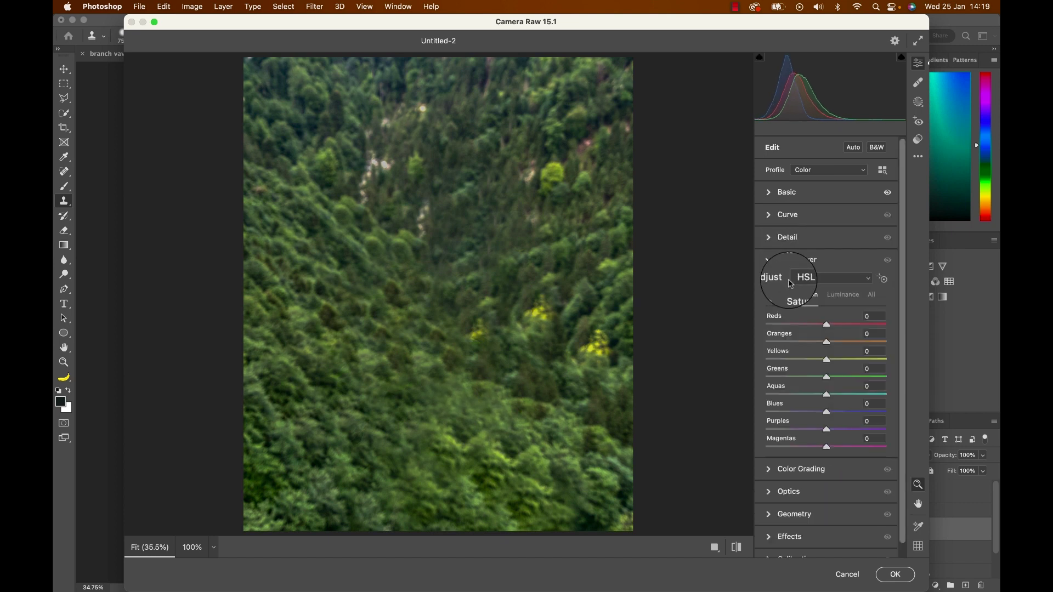
click(806, 279)
click(806, 280)
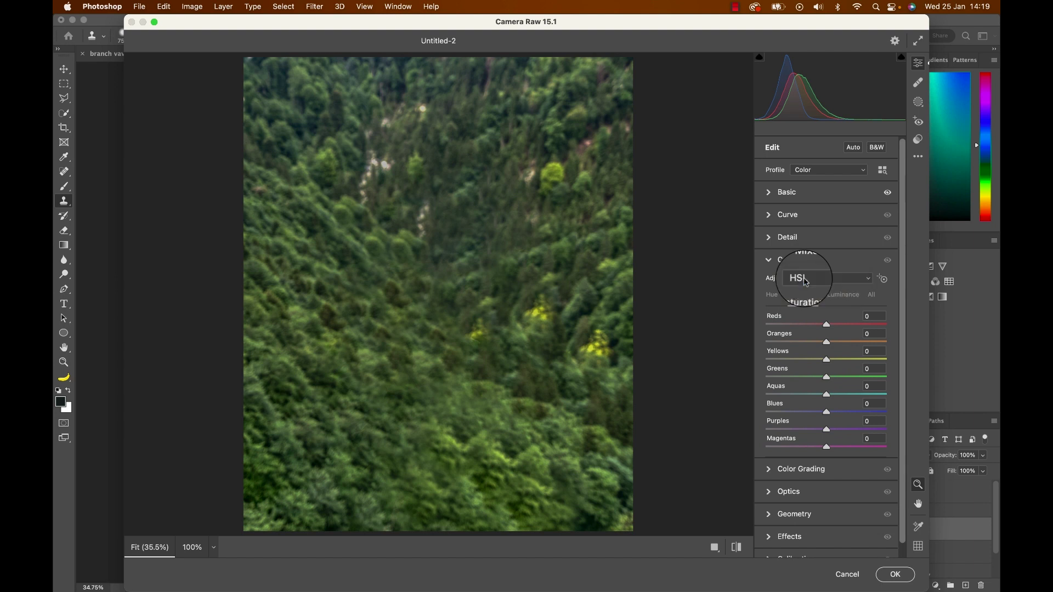
click(773, 297)
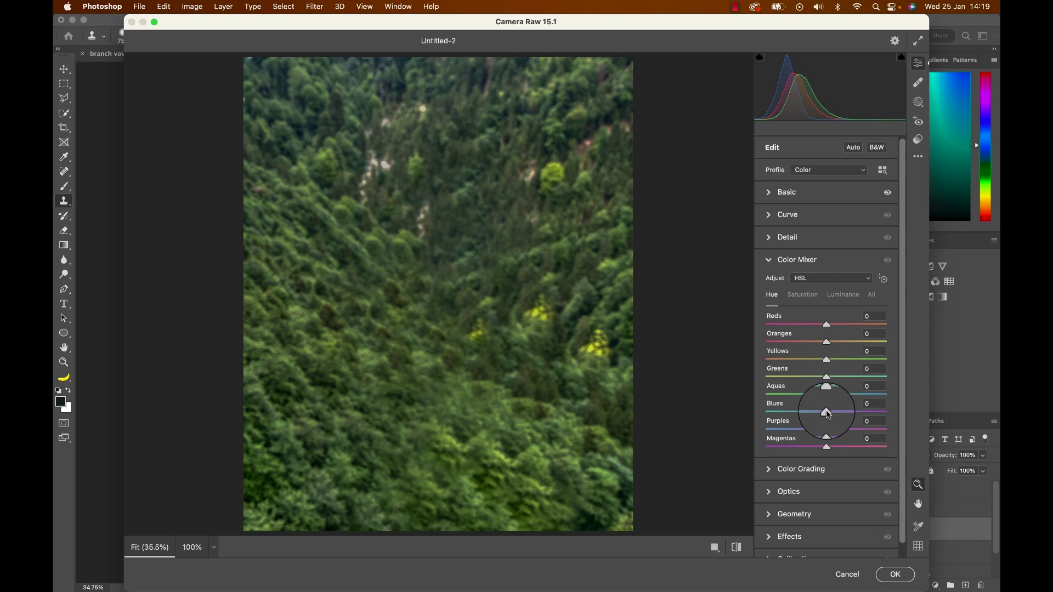
mouse_move(829, 415)
mouse_down()
mouse_move(870, 412)
mouse_move(811, 413)
mouse_move(877, 412)
mouse_move(766, 415)
mouse_move(827, 412)
mouse_up()
click(845, 295)
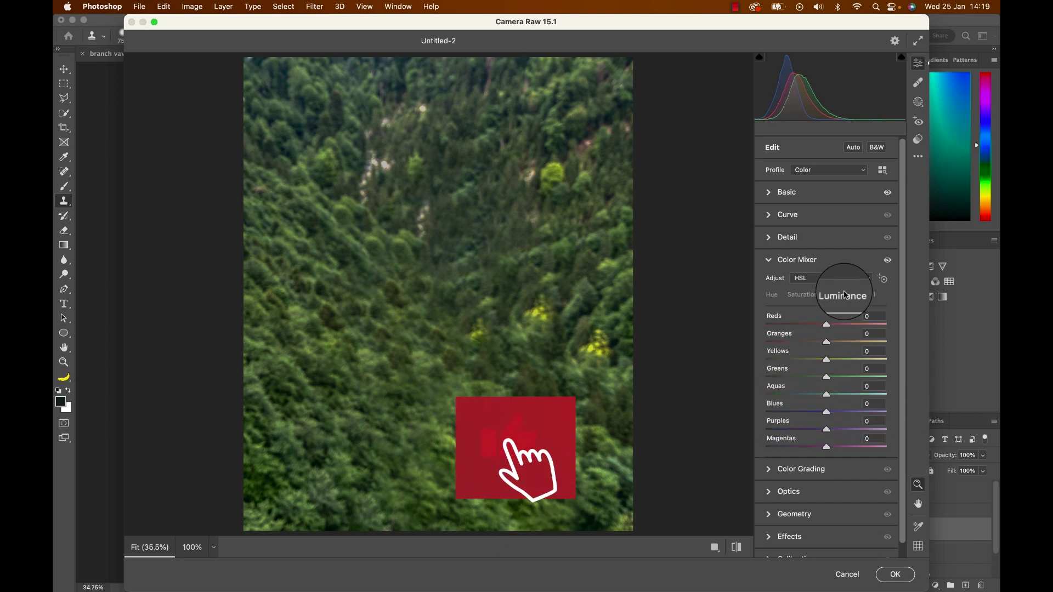
click(771, 295)
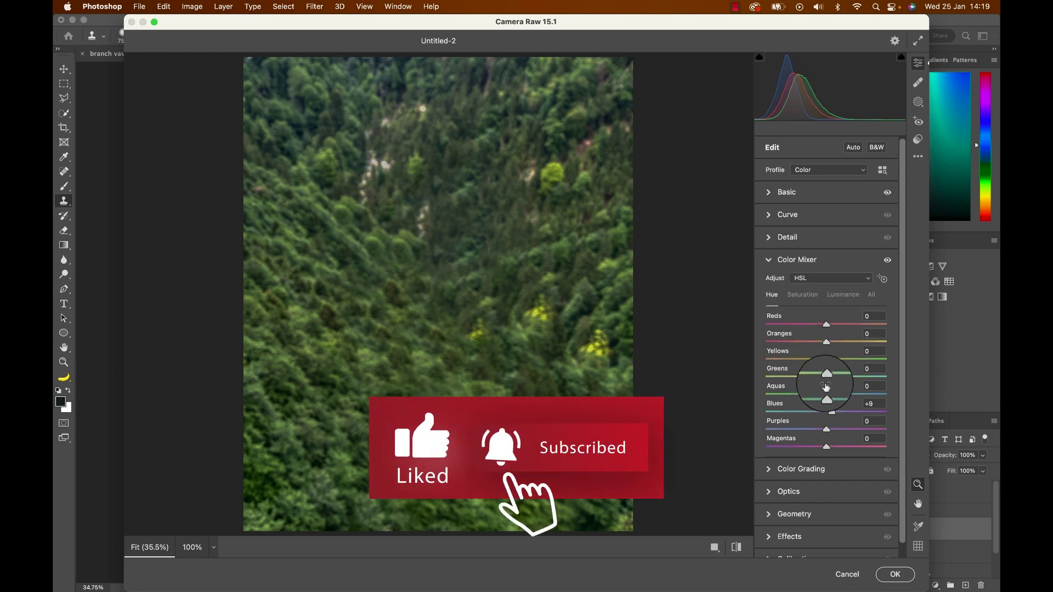
drag(826, 384, 850, 378)
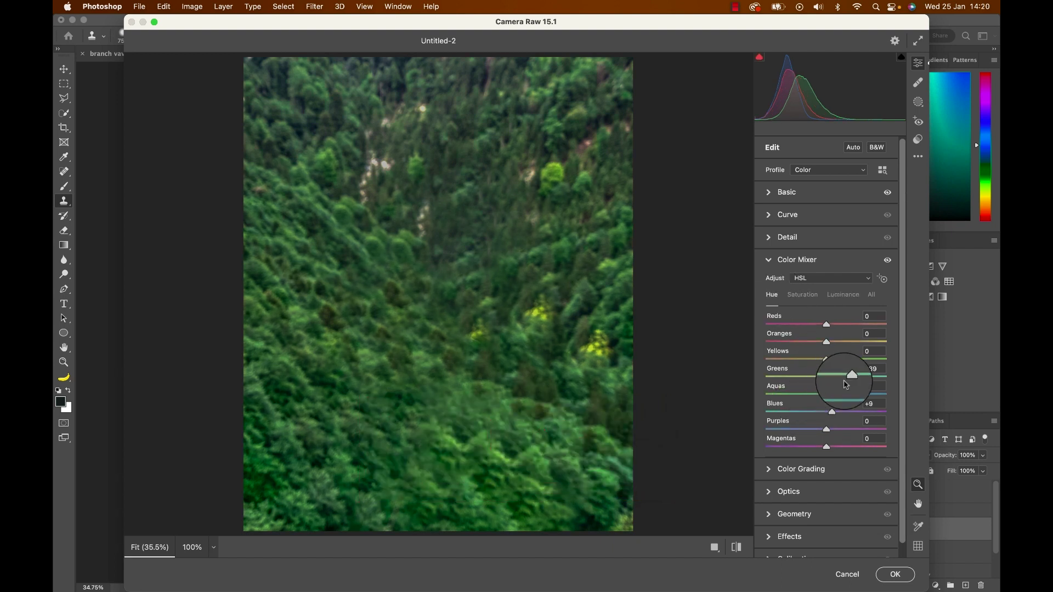
key(super+alt+shift+s)
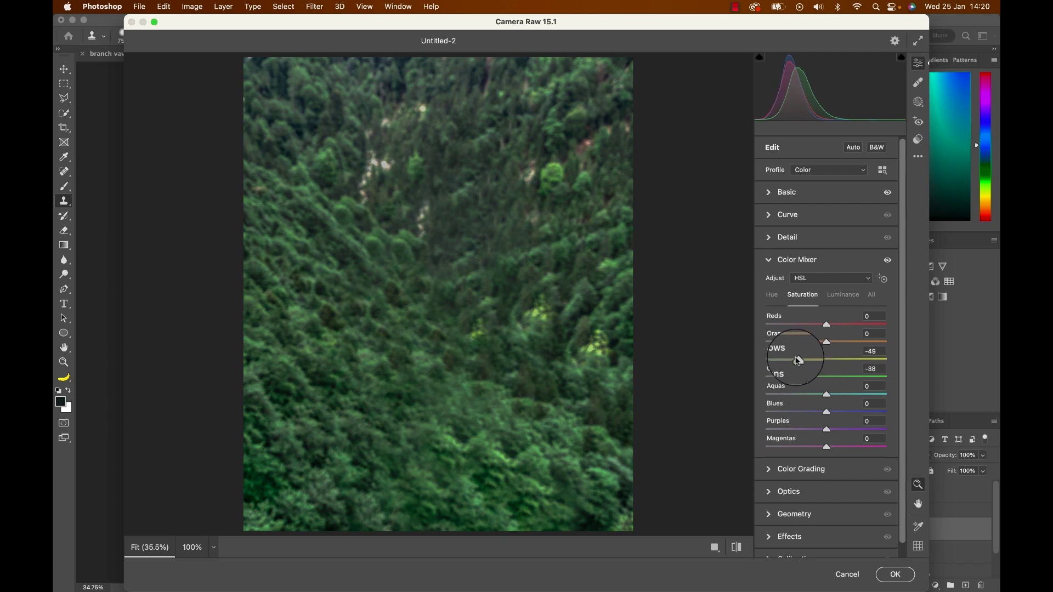
- Set Calibration Green Primary Hue to +100 and vignetting to -24, then apply
click(771, 371)
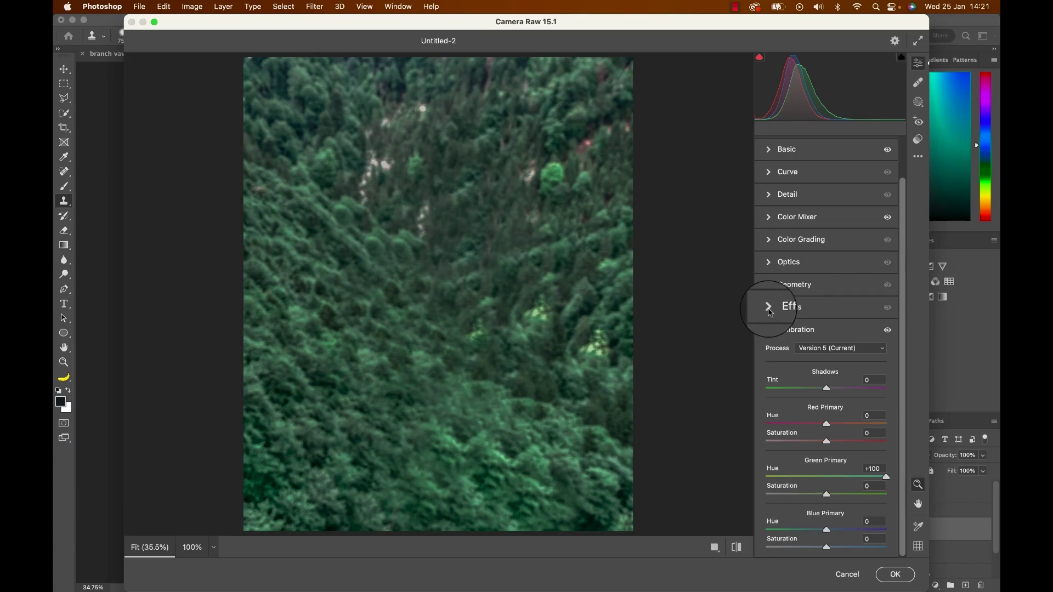
click(768, 306)
drag(827, 400, 814, 404)
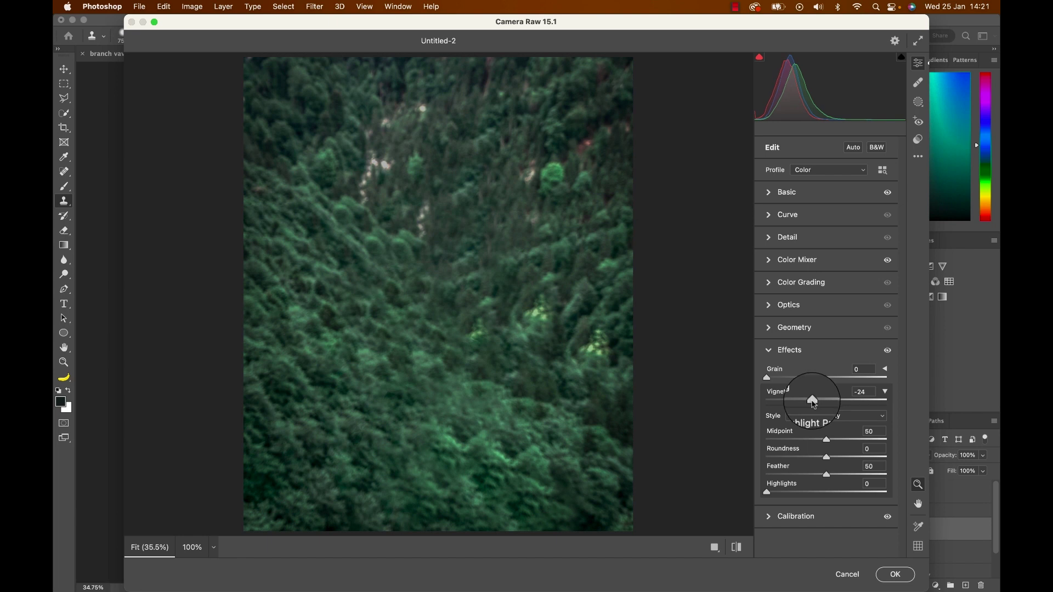
click(895, 575)
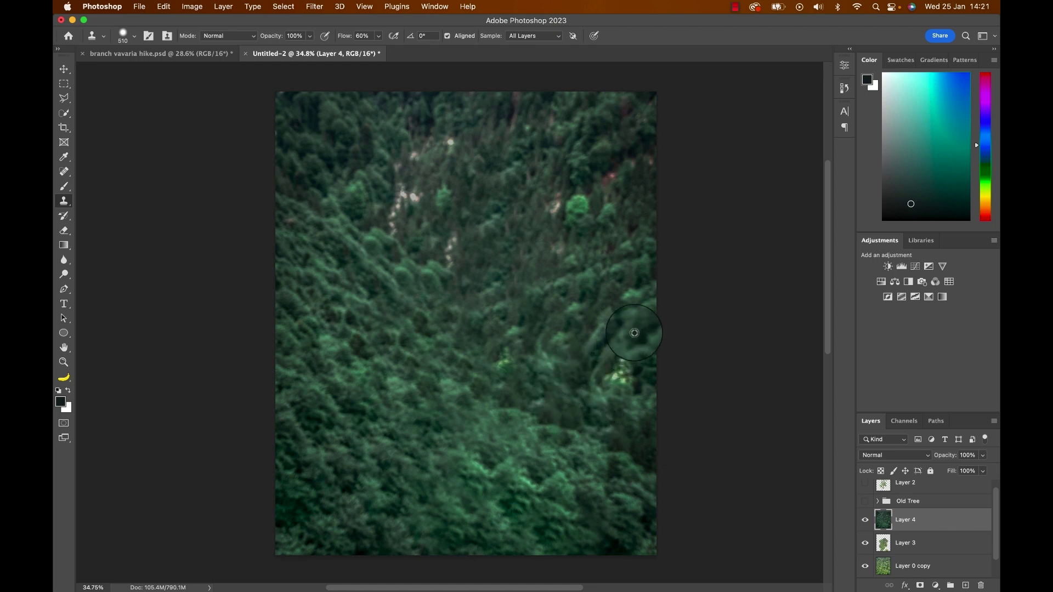
- Clone over the bright green spots, then reopen Camera Raw with Green Primary Hue +74
mouse_move(634, 333)
mouse_down()
mouse_move(622, 372)
mouse_move(610, 306)
mouse_up()
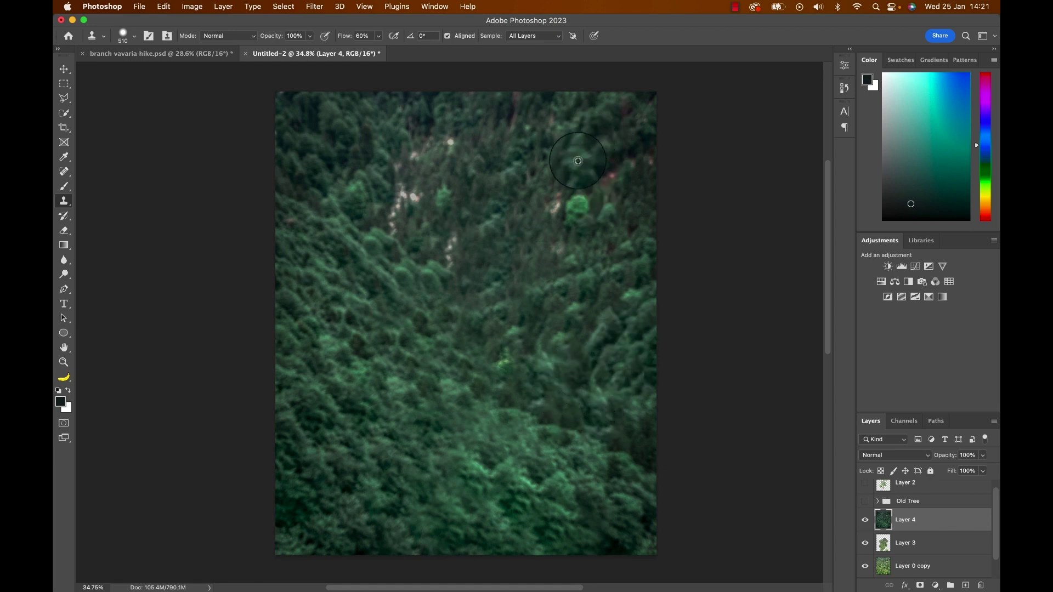
drag(578, 160, 580, 200)
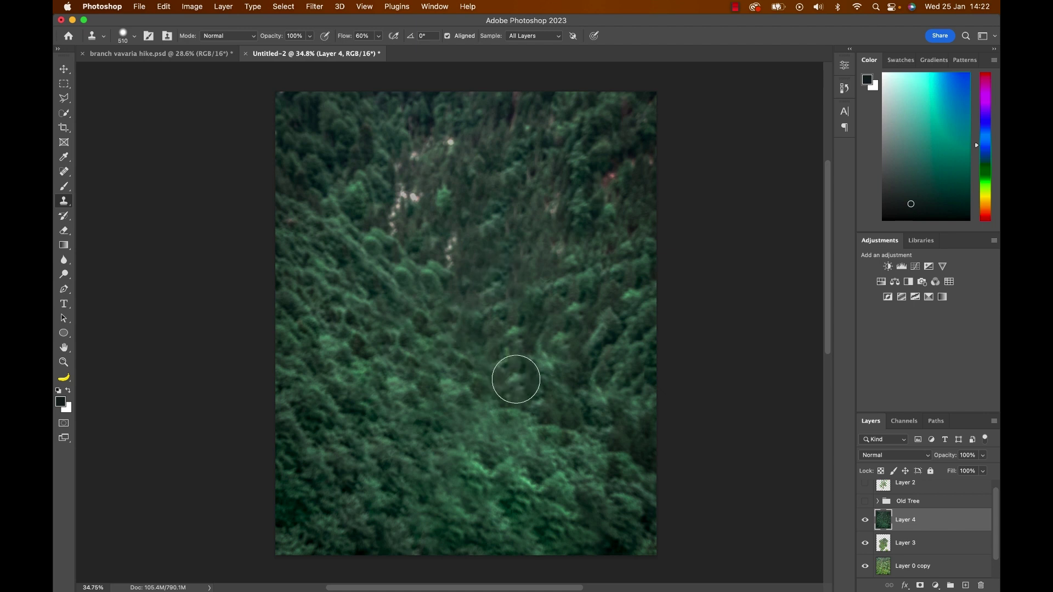
click(315, 6)
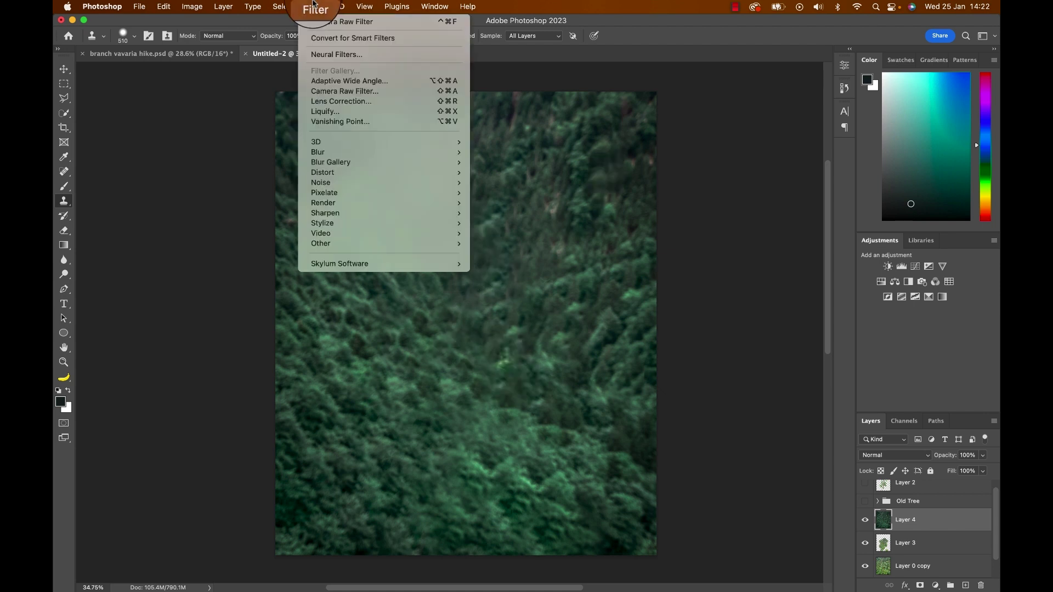
click(345, 91)
drag(847, 478, 876, 479)
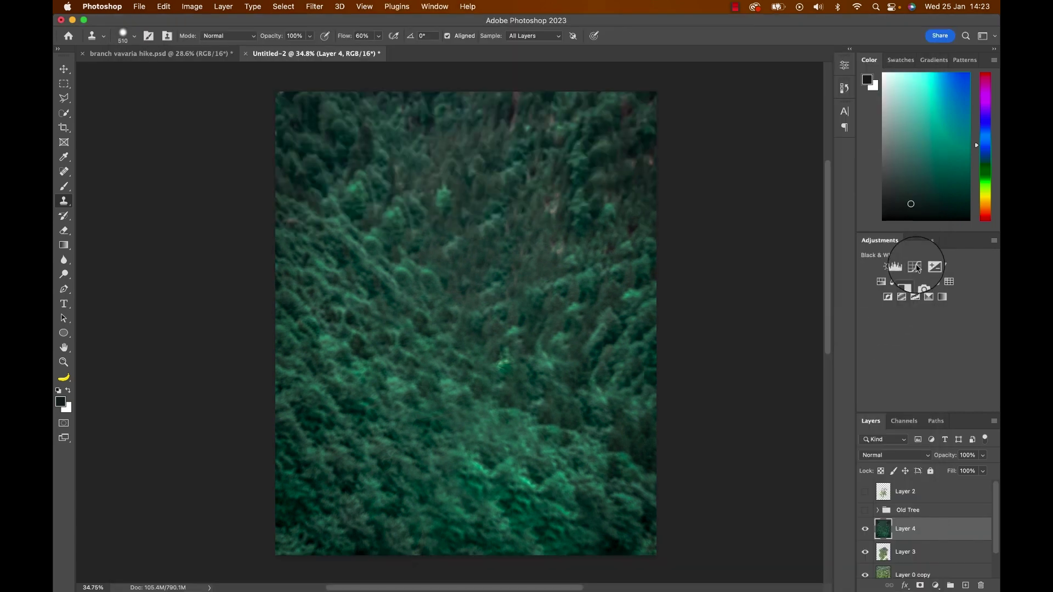
- Add a Curves adjustment above the forest, pulled down to darken it
click(916, 267)
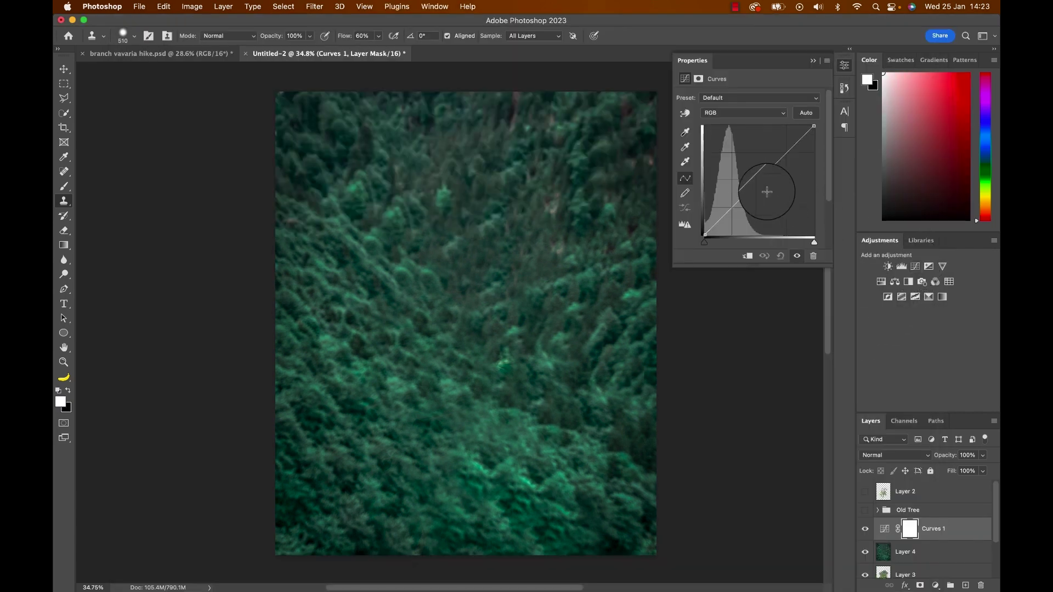
drag(760, 179, 763, 187)
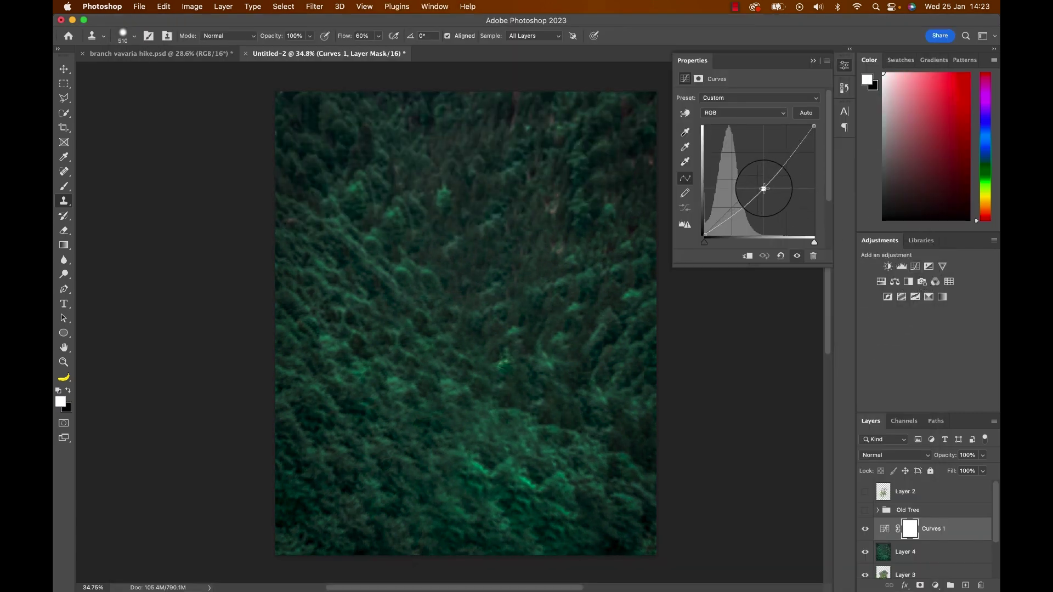
click(865, 492)
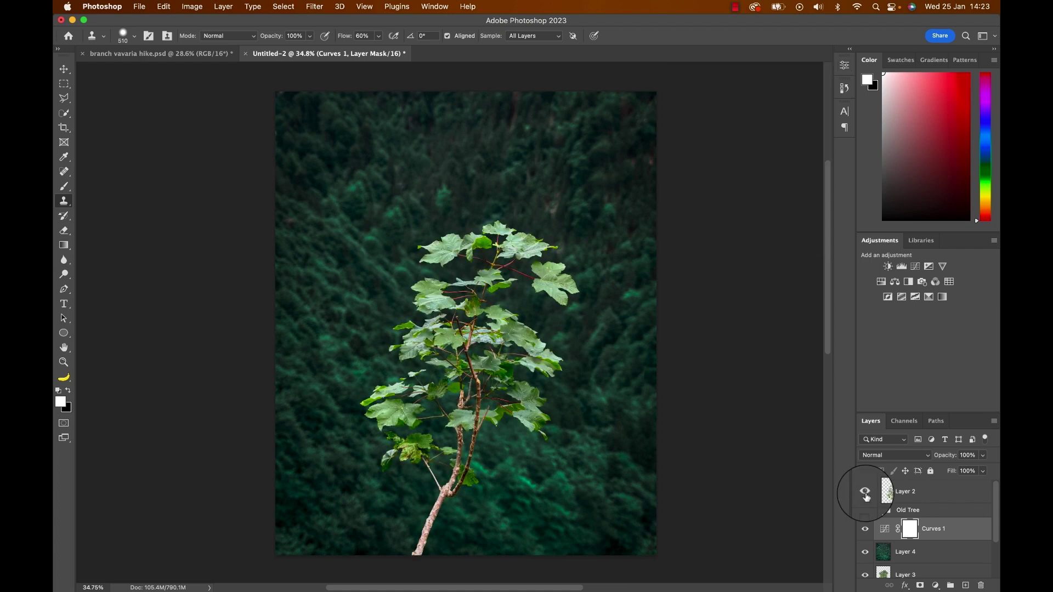
- Apply a 14.8 px Gaussian Blur to the Layer 4 forest
click(883, 554)
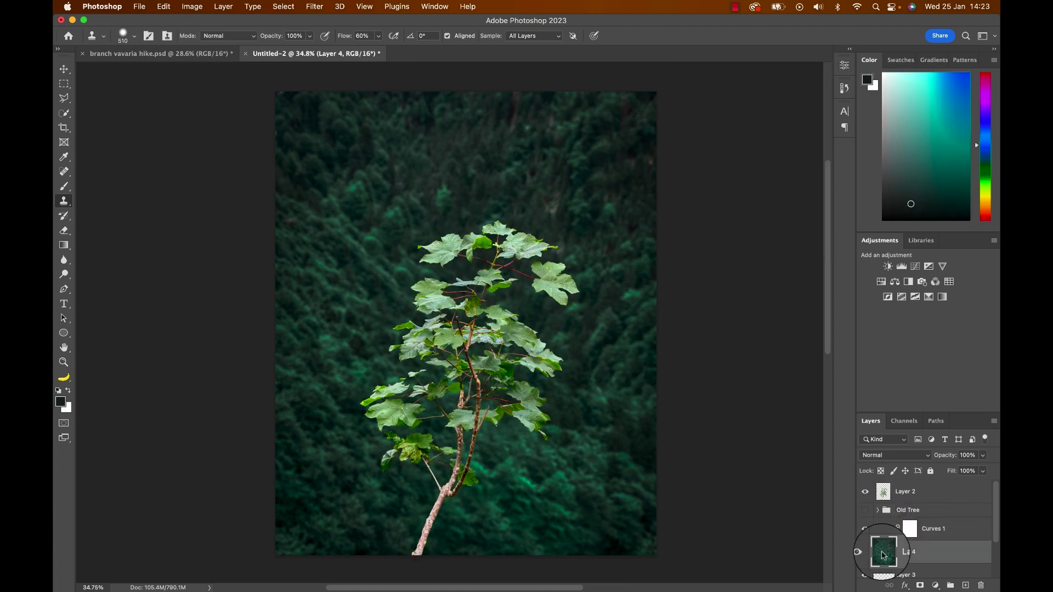
click(314, 6)
mouse_move(340, 152)
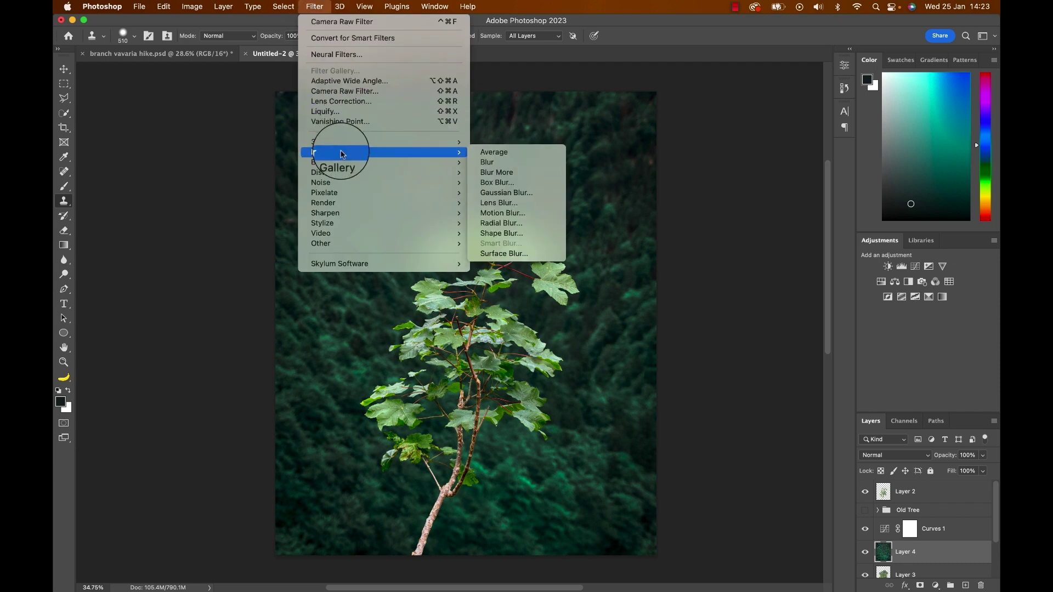
click(510, 193)
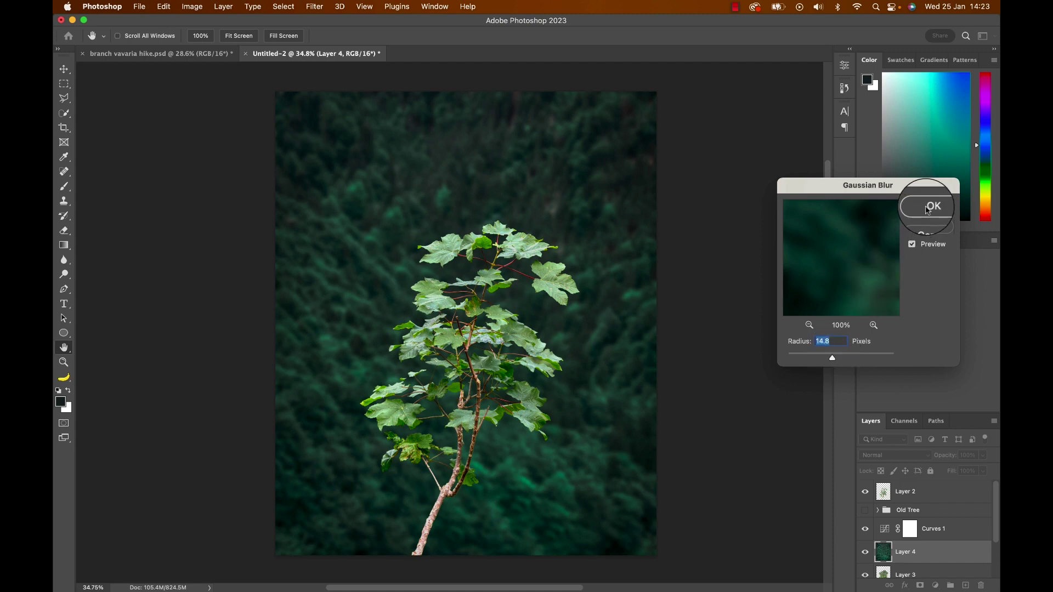
click(927, 206)
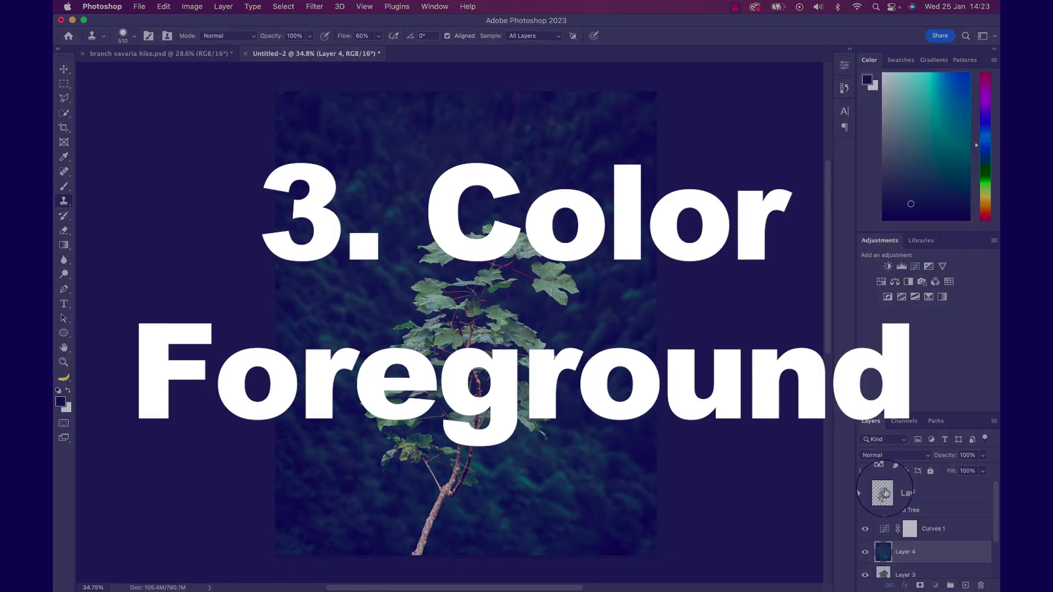
- Add Curves 2 on Layer 2, lowering the midpoint and top point to darken the branch
click(900, 491)
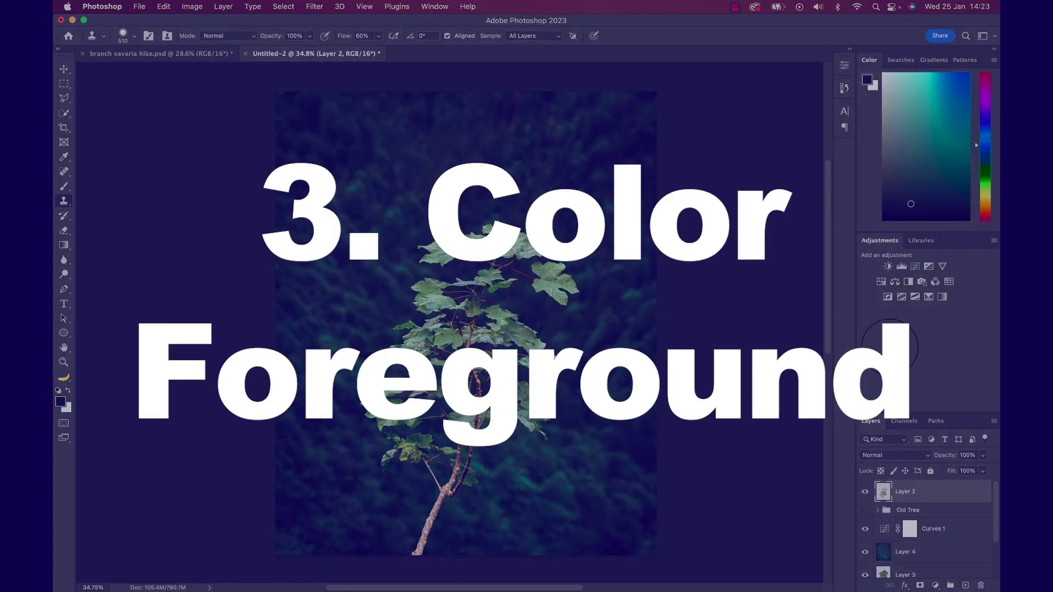
click(916, 264)
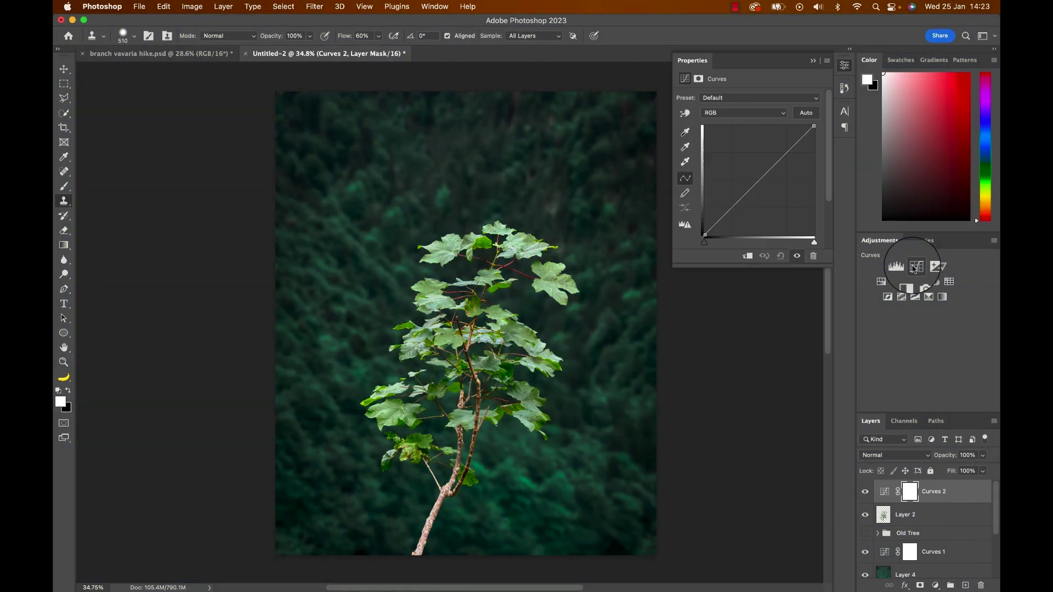
click(754, 190)
drag(754, 189, 756, 194)
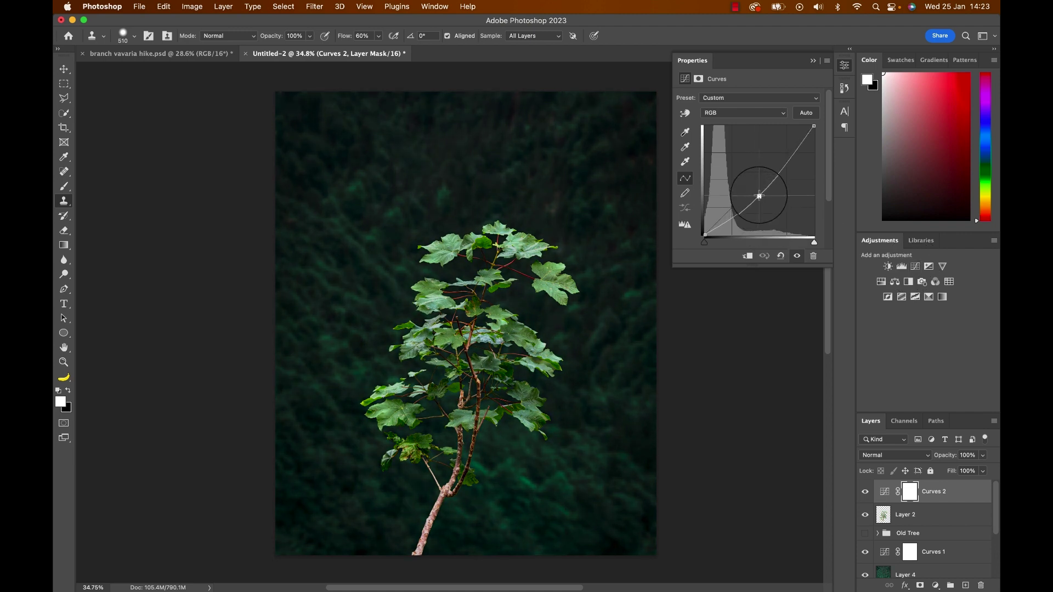
drag(814, 126, 813, 142)
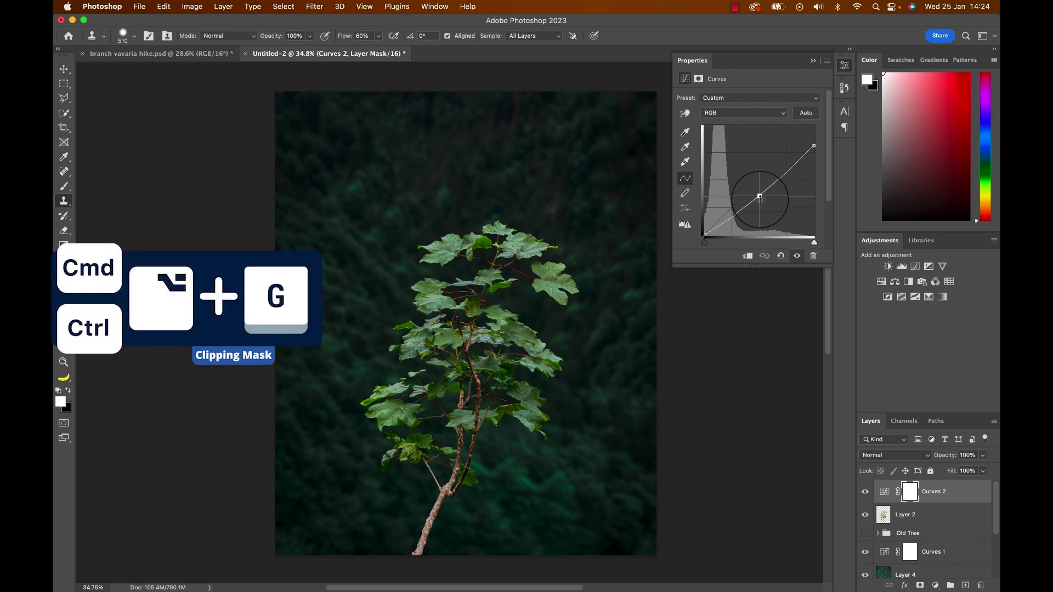
drag(760, 202, 760, 199)
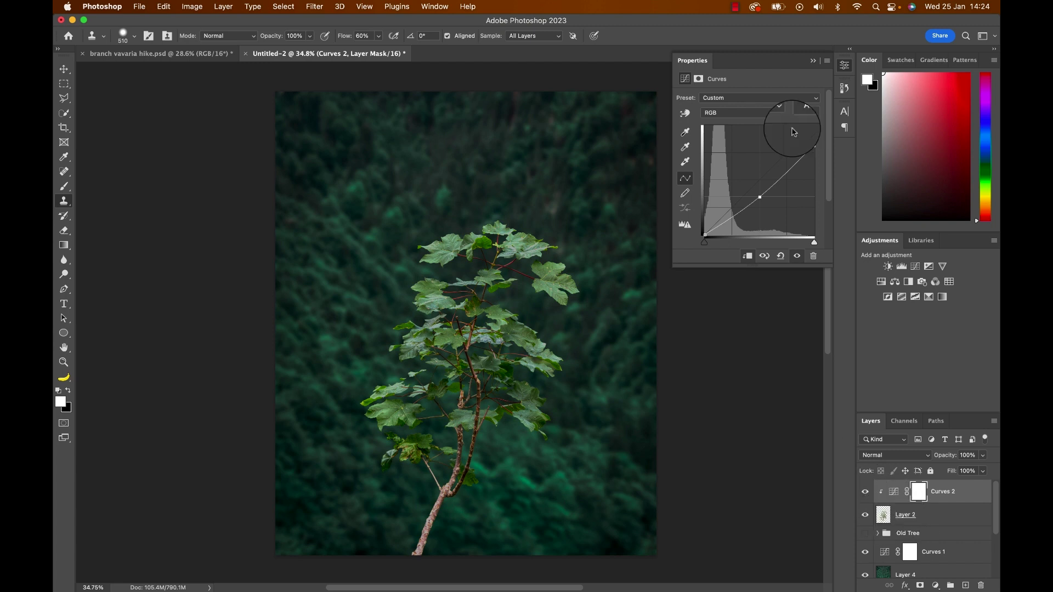
- Add a clipped Hue/Saturation layer shifting and widening Greens to red, with Cyans hue -102
click(813, 60)
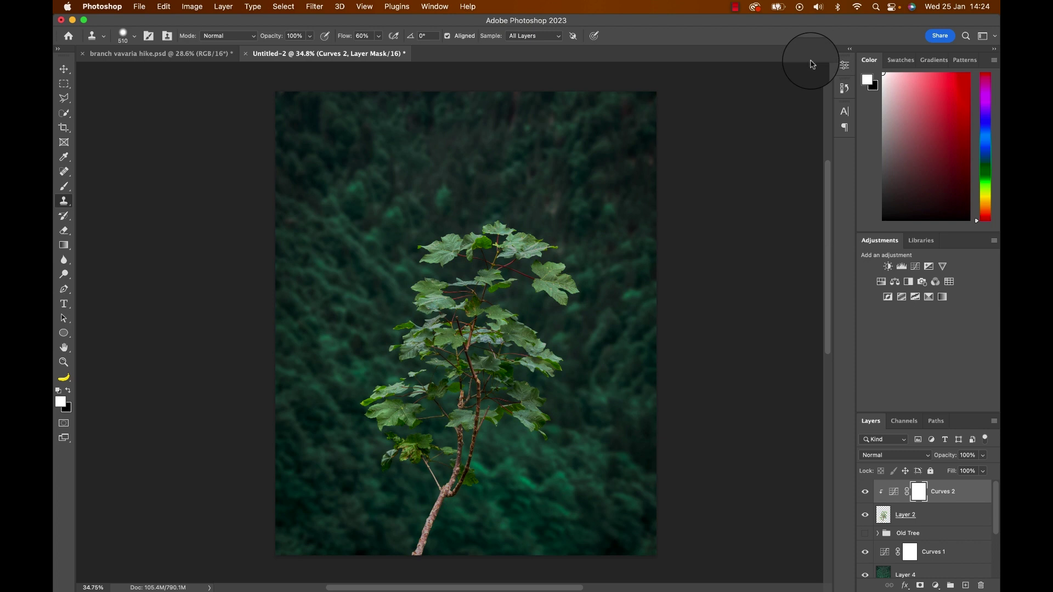
click(881, 282)
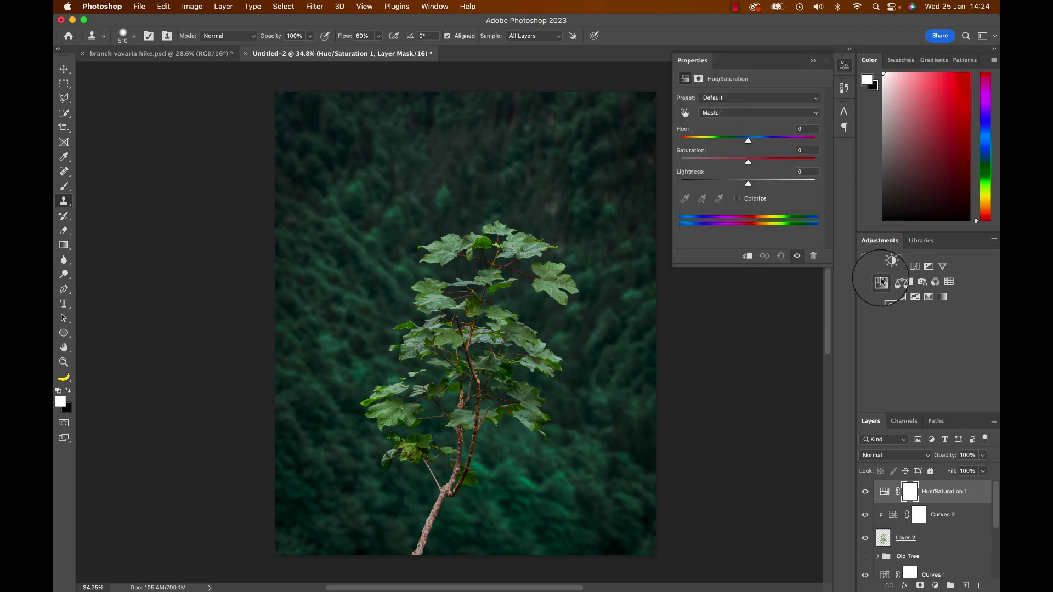
click(764, 256)
click(741, 113)
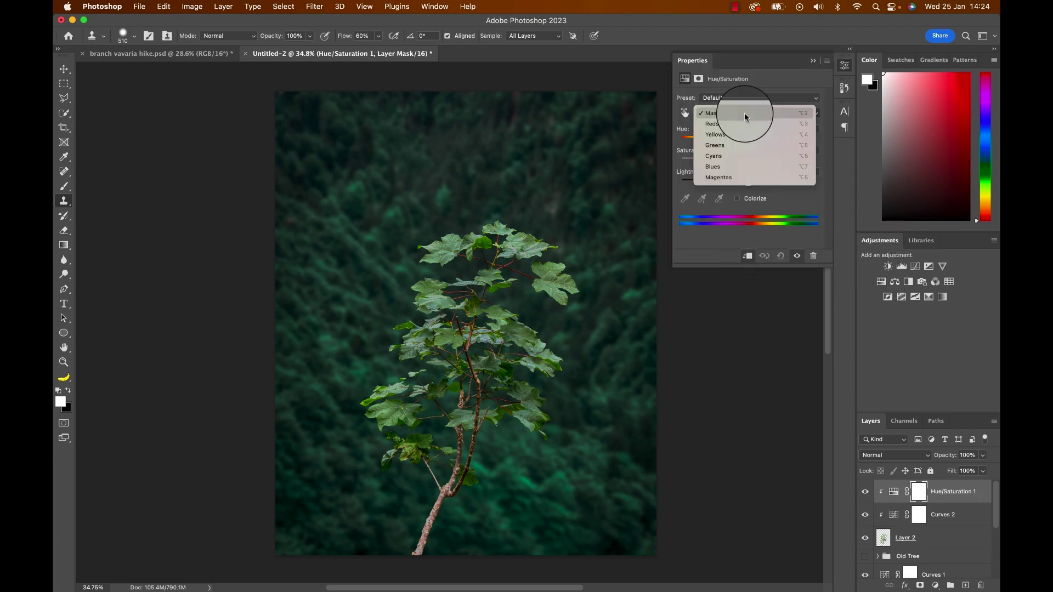
click(741, 144)
drag(748, 140, 831, 138)
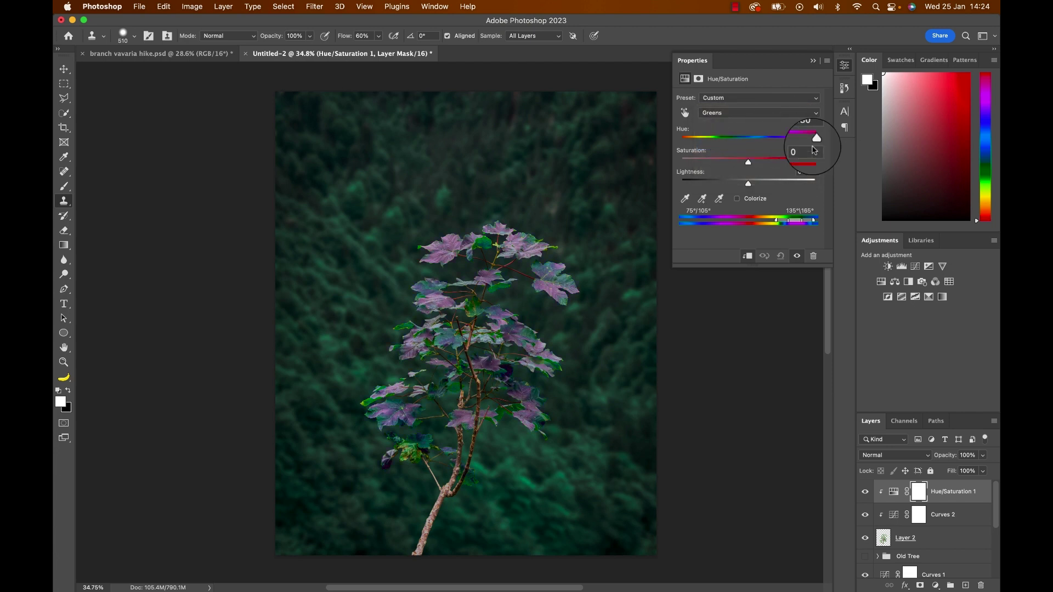
drag(776, 220, 756, 228)
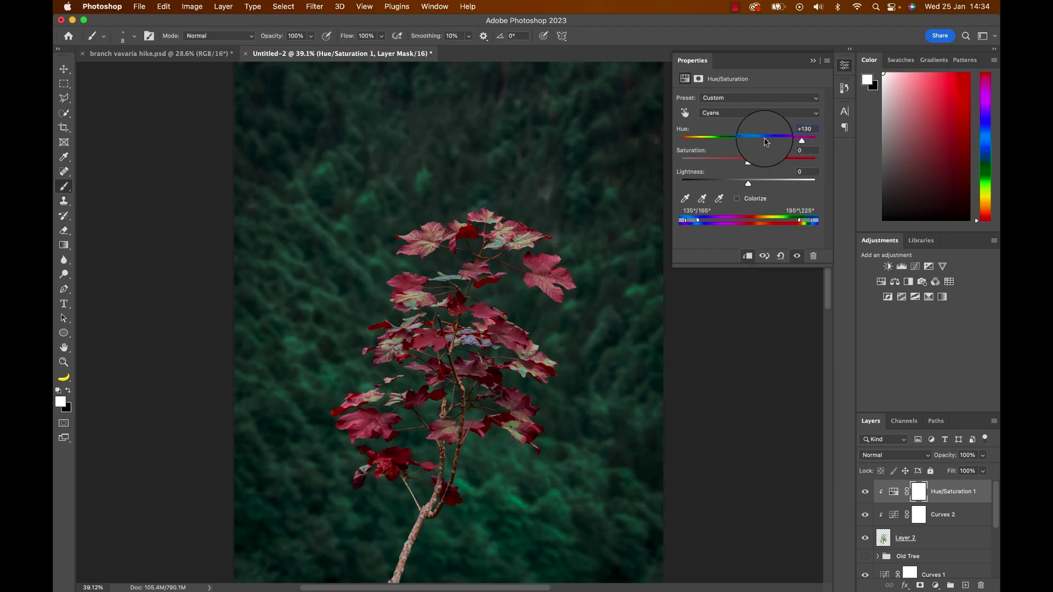
drag(704, 142, 711, 142)
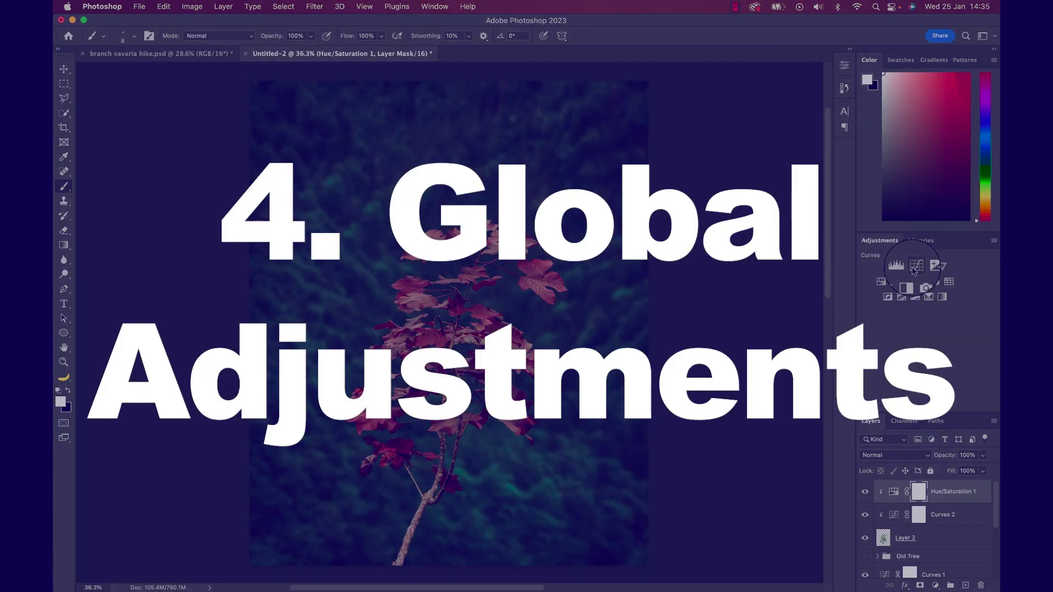
- Add a Curves 3 adjustment bent downward to darken the whole image
click(929, 266)
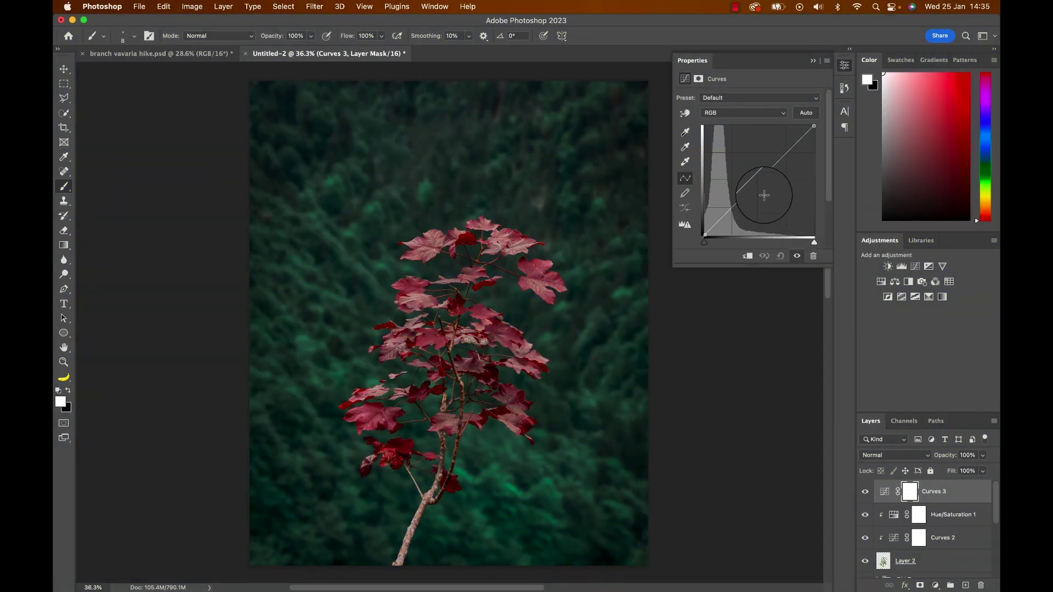
drag(761, 190, 762, 191)
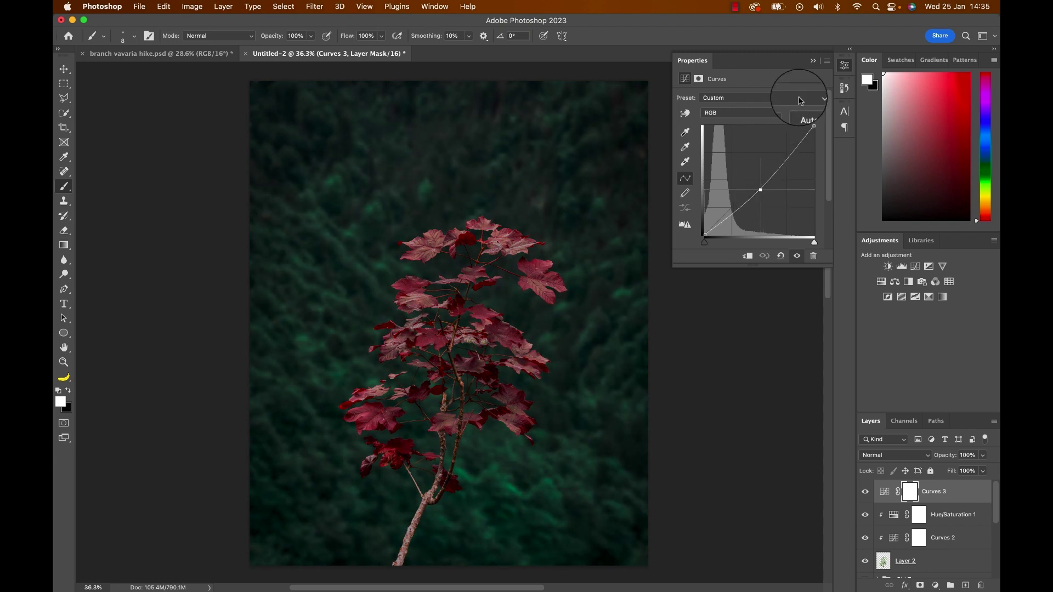
click(813, 60)
- Add Curves 4 with an inverted mask, paint it at 20% over the branch, and raise the curve
click(916, 266)
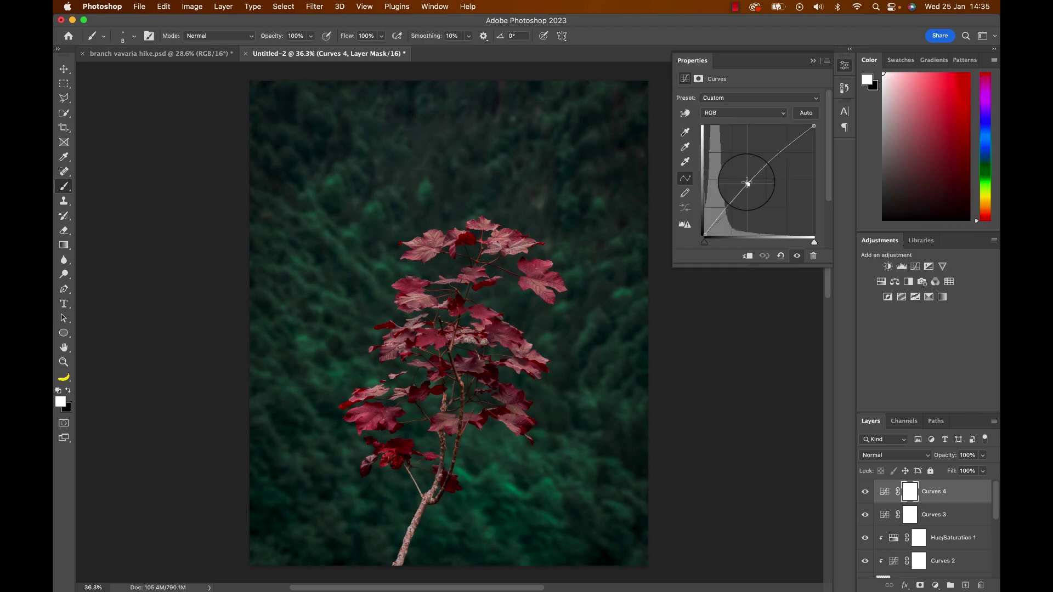
click(748, 184)
key(ctrl+i)
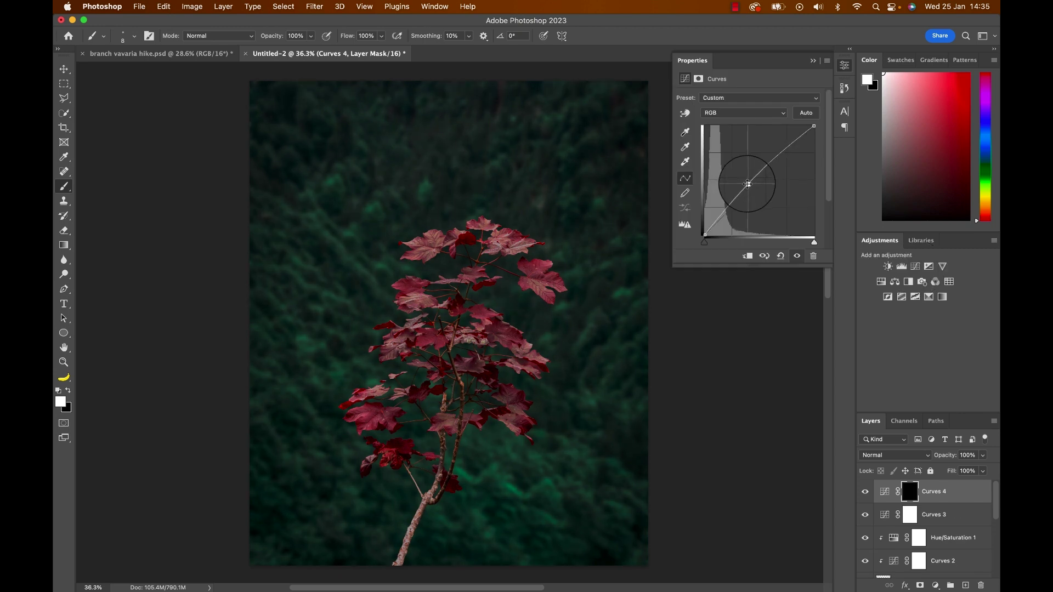
drag(433, 370, 477, 367)
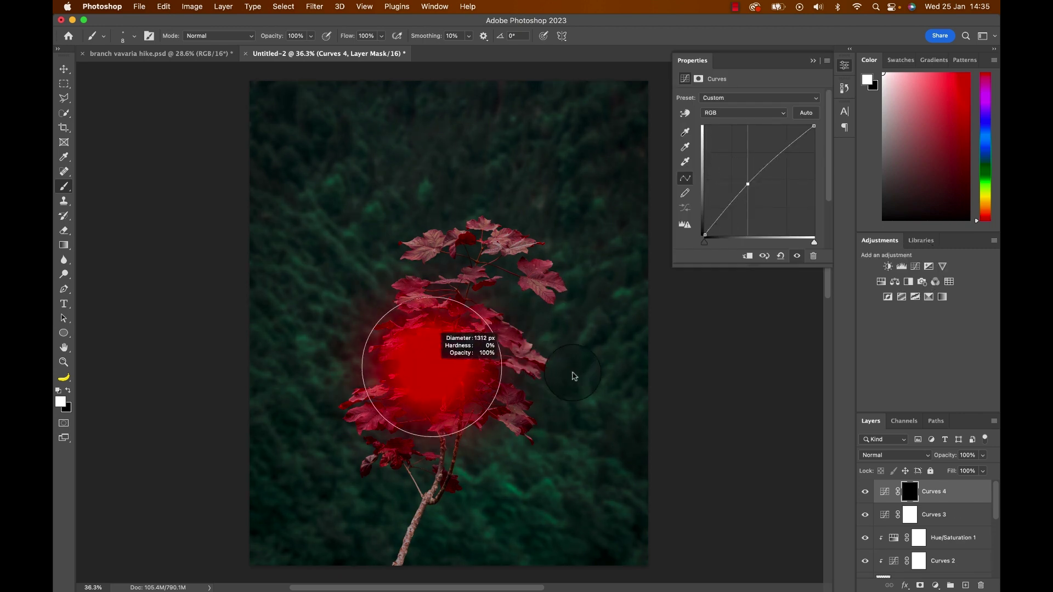
key(2)
mouse_move(469, 308)
mouse_down()
mouse_move(459, 351)
mouse_move(423, 400)
mouse_move(489, 383)
mouse_move(504, 363)
mouse_move(399, 334)
mouse_up()
drag(747, 187, 745, 183)
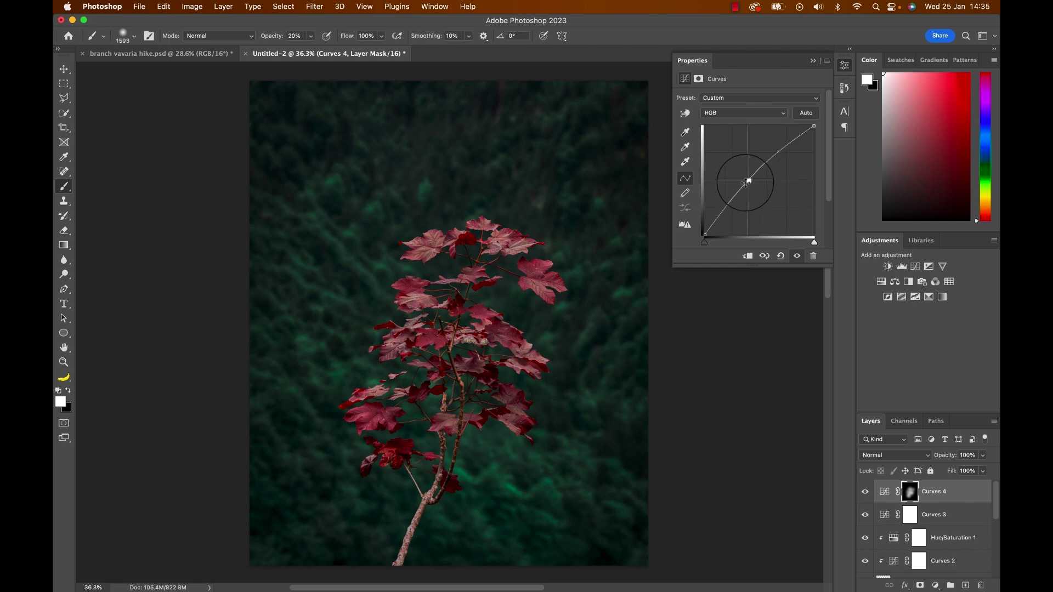
- Add Curves 5 and lift its black point for a faded look
click(915, 267)
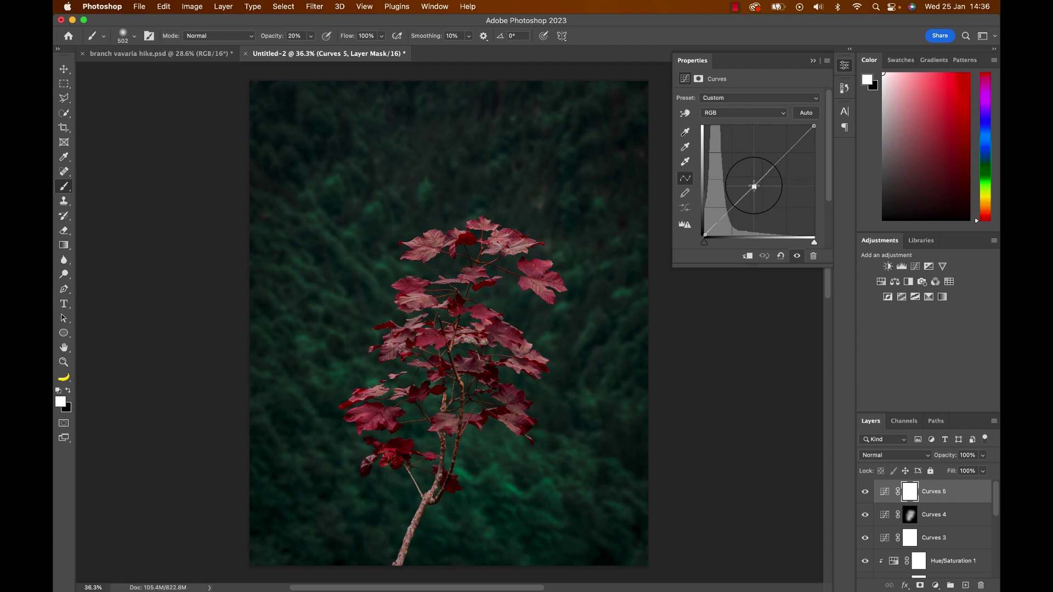
click(705, 234)
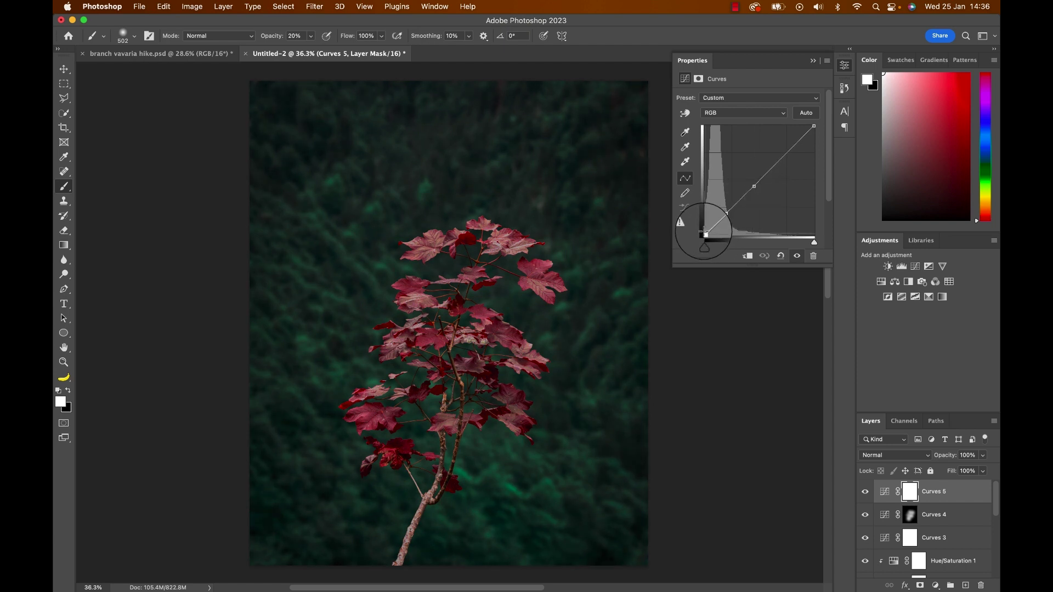
drag(703, 229, 706, 239)
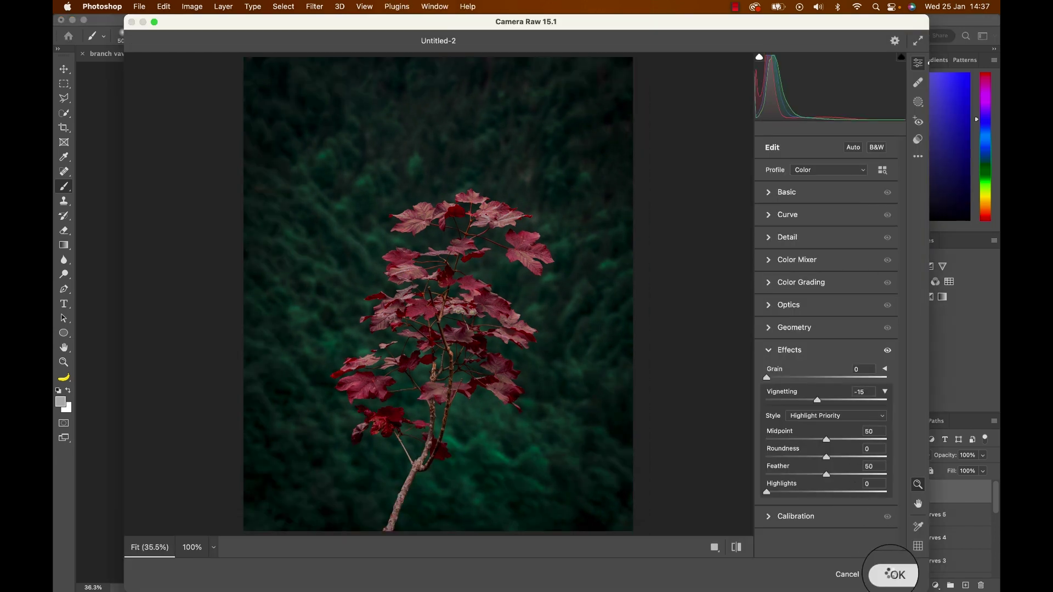
- Apply the Camera Raw Filter edits to Layer 5 with OK
click(891, 575)
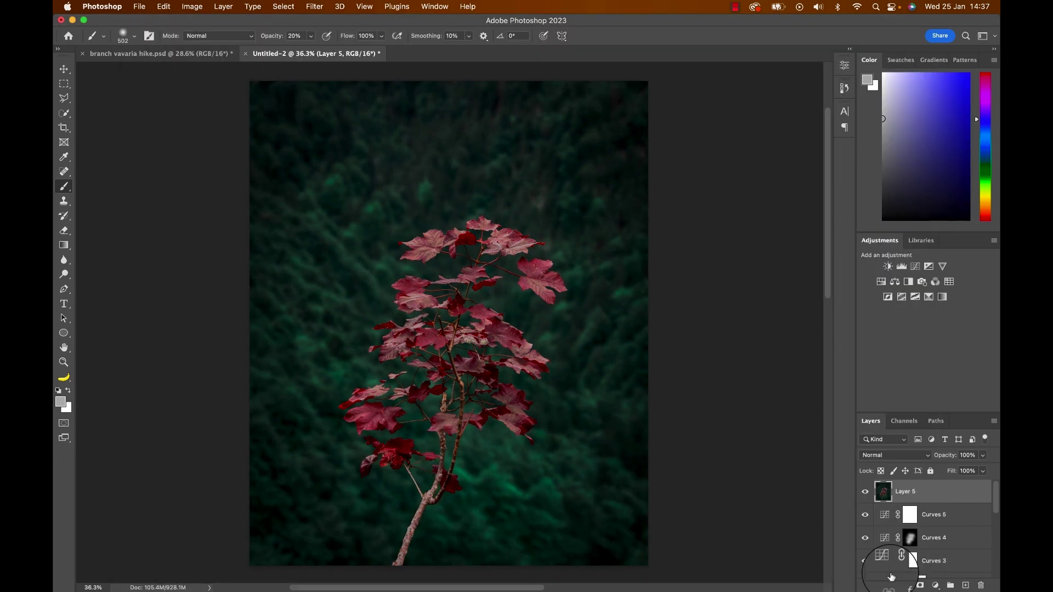